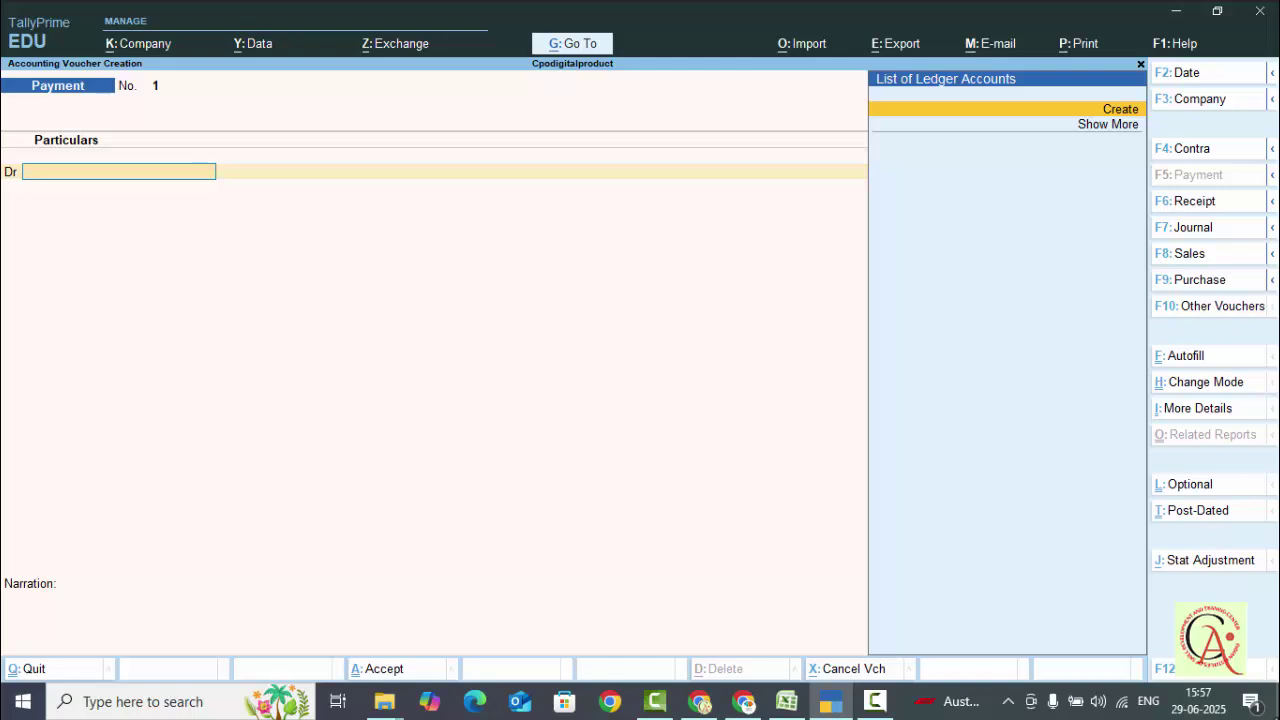
- Change the payment voucher mode to Single Entry
key(ctrl+h)
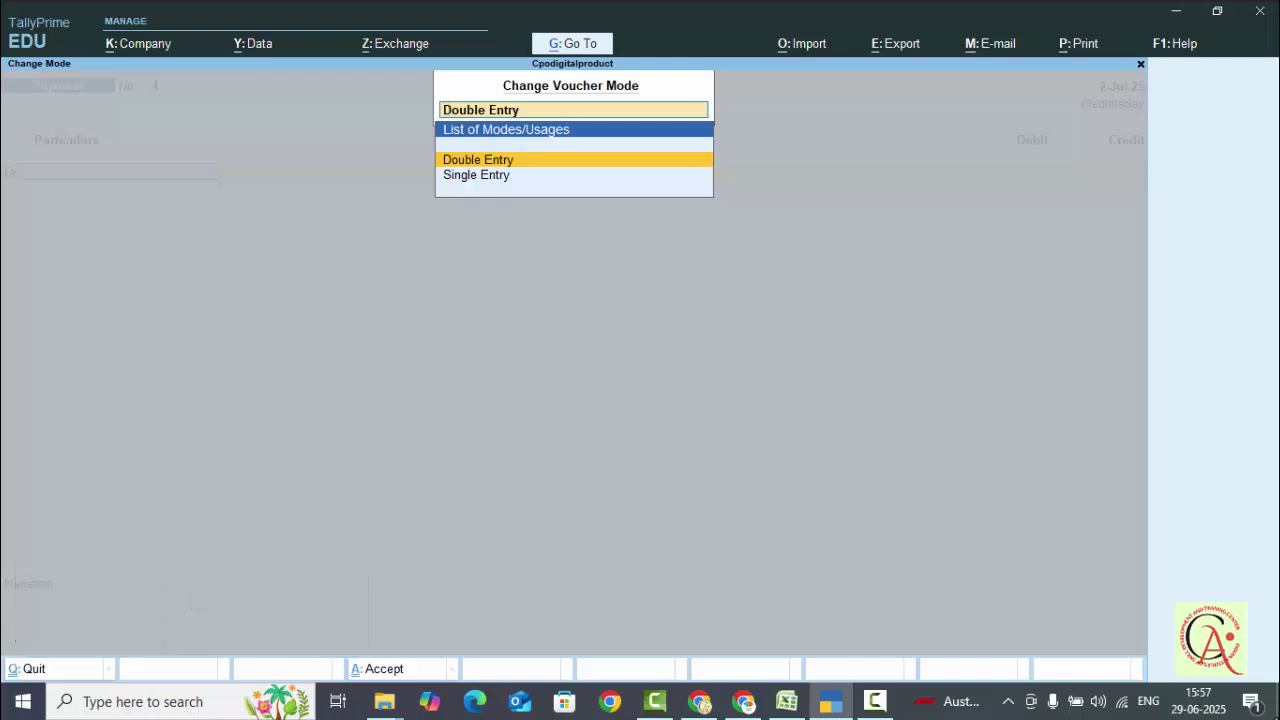
key(Down)
key(Return)
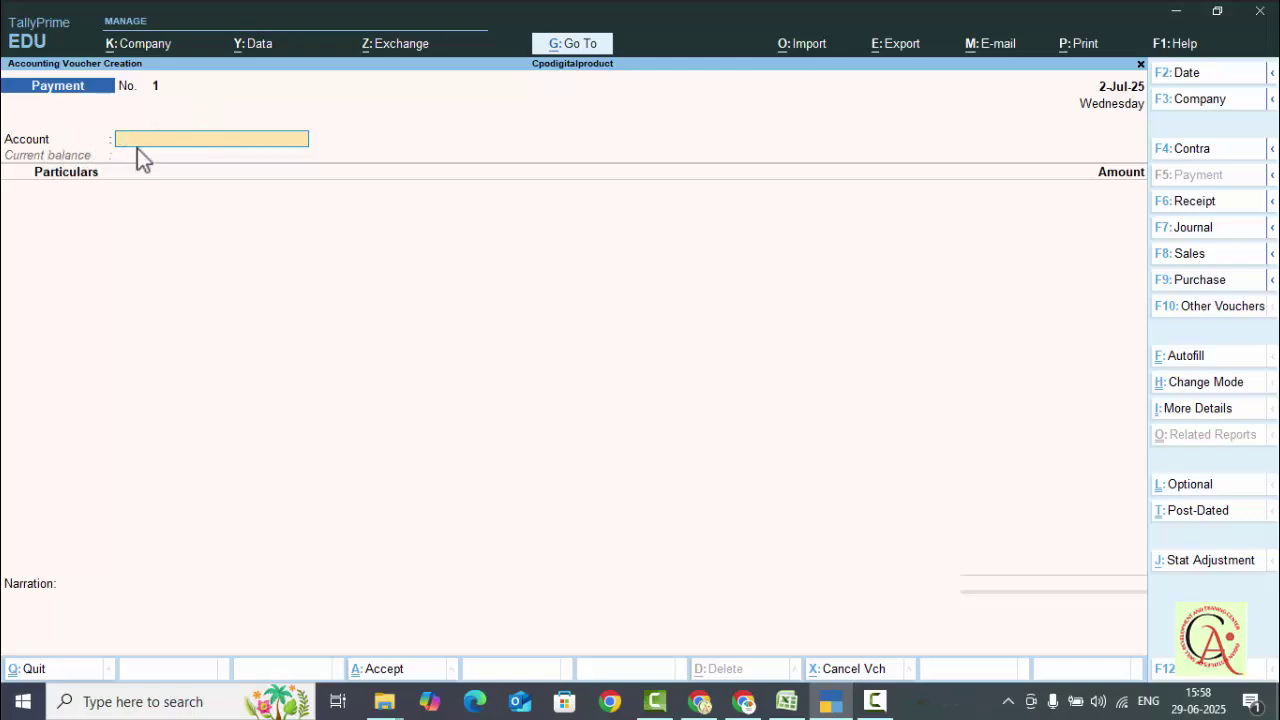
- Choose Cash as the account the payment is made from
text(C)
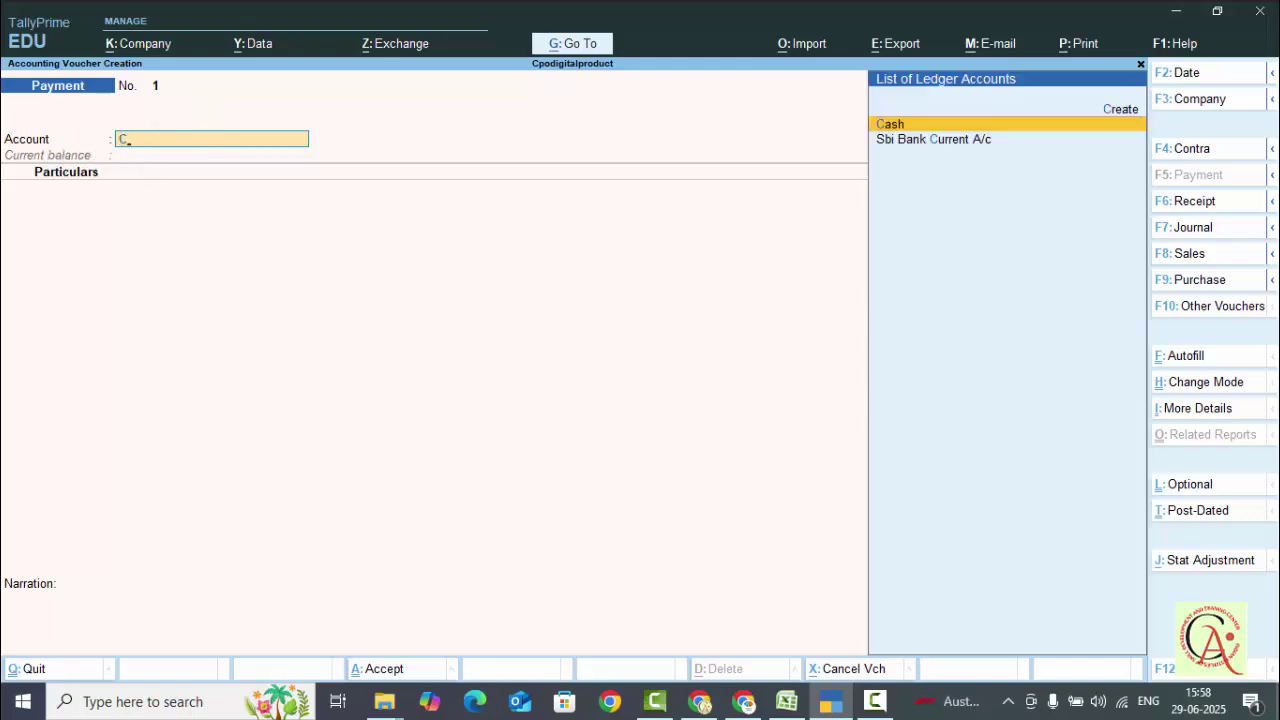
key(Down)
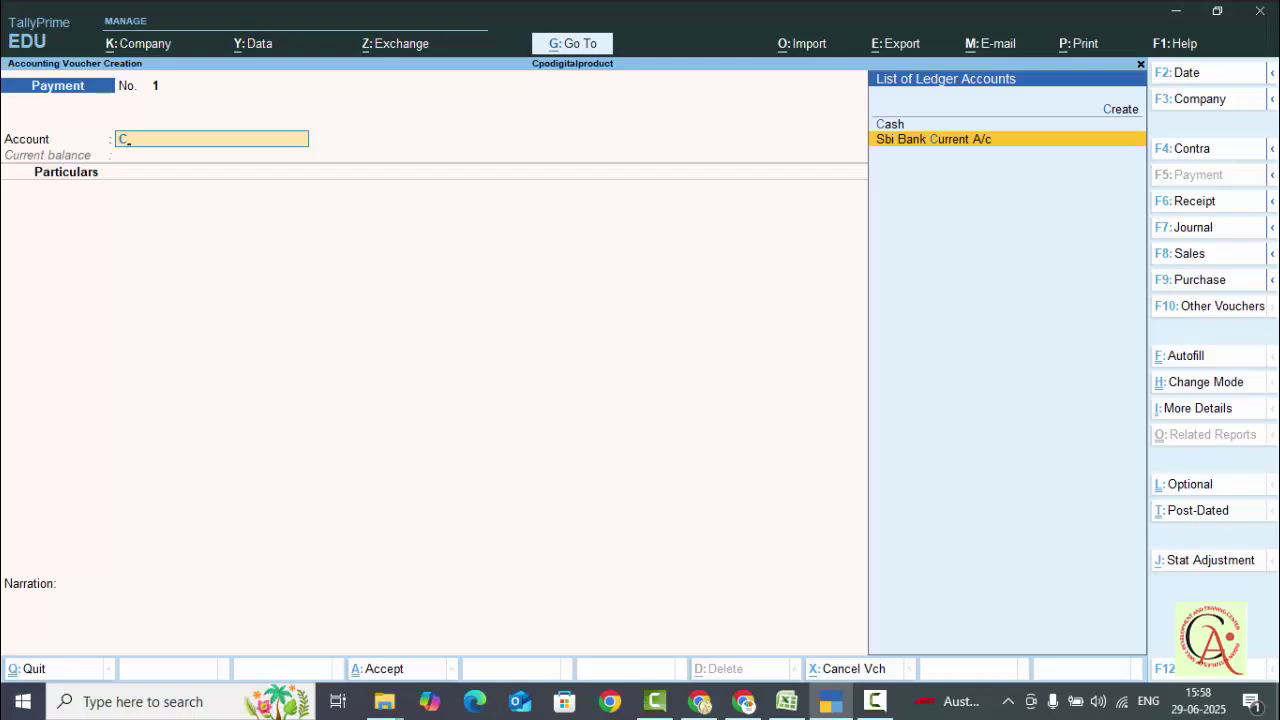
key(Up)
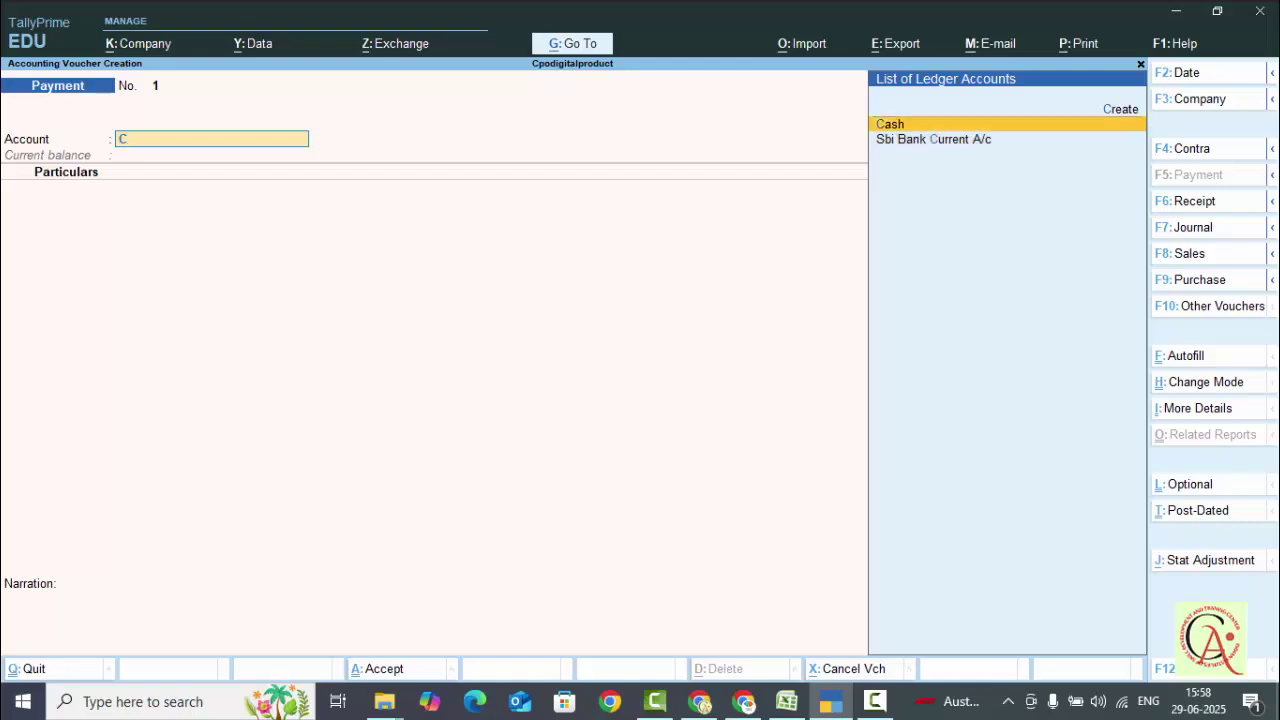
key(Down)
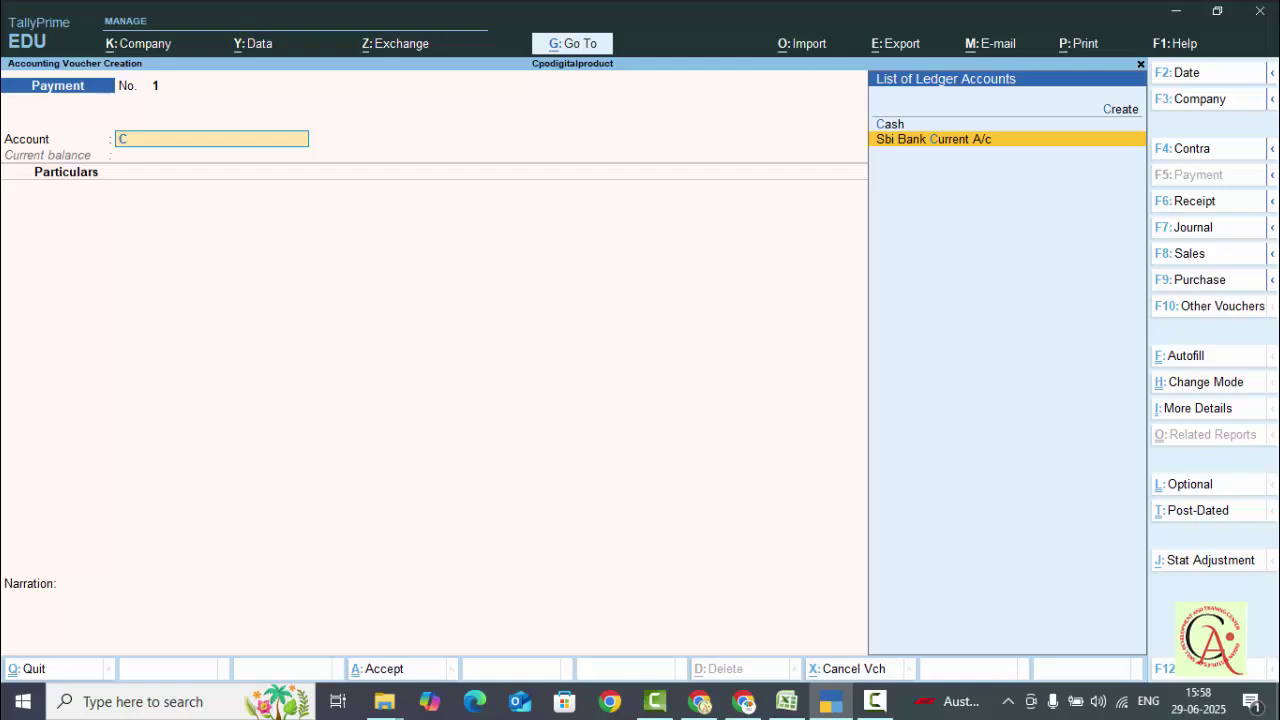
key(Up)
key(Down)
key(Up)
key(Return)
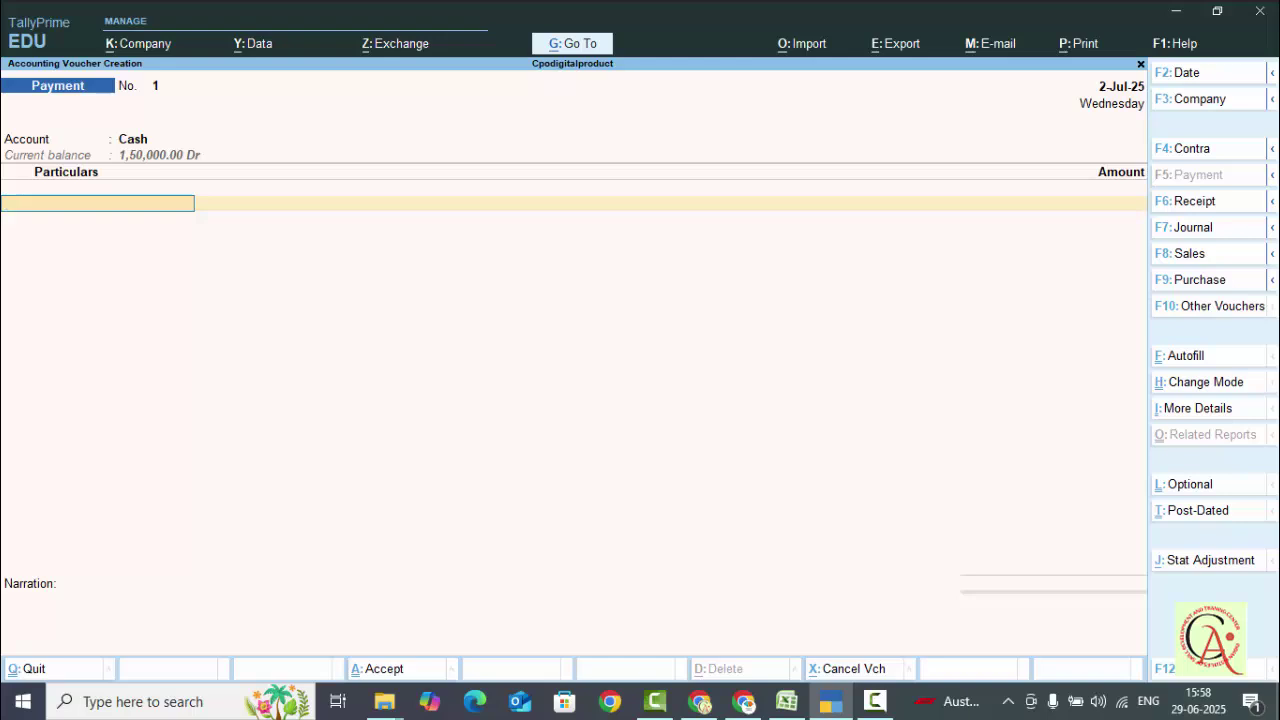
text(T)
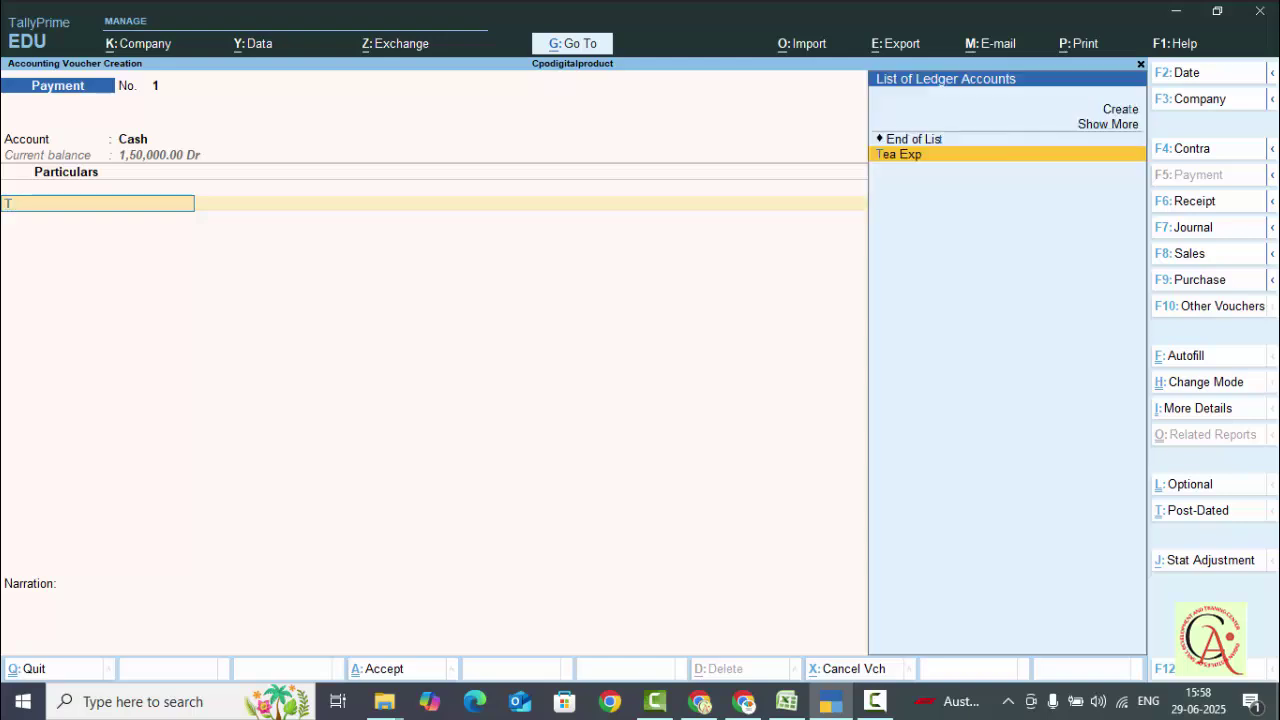
key(ctrl)
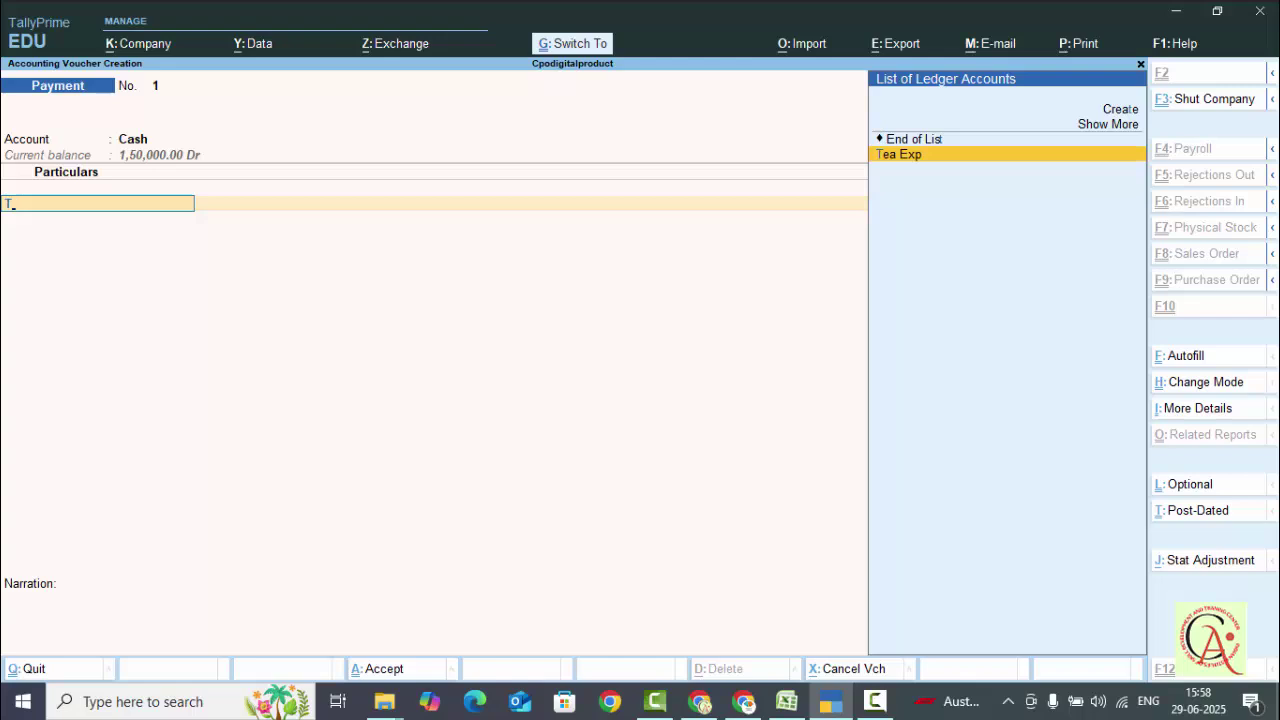
key(Return)
key(alt+c)
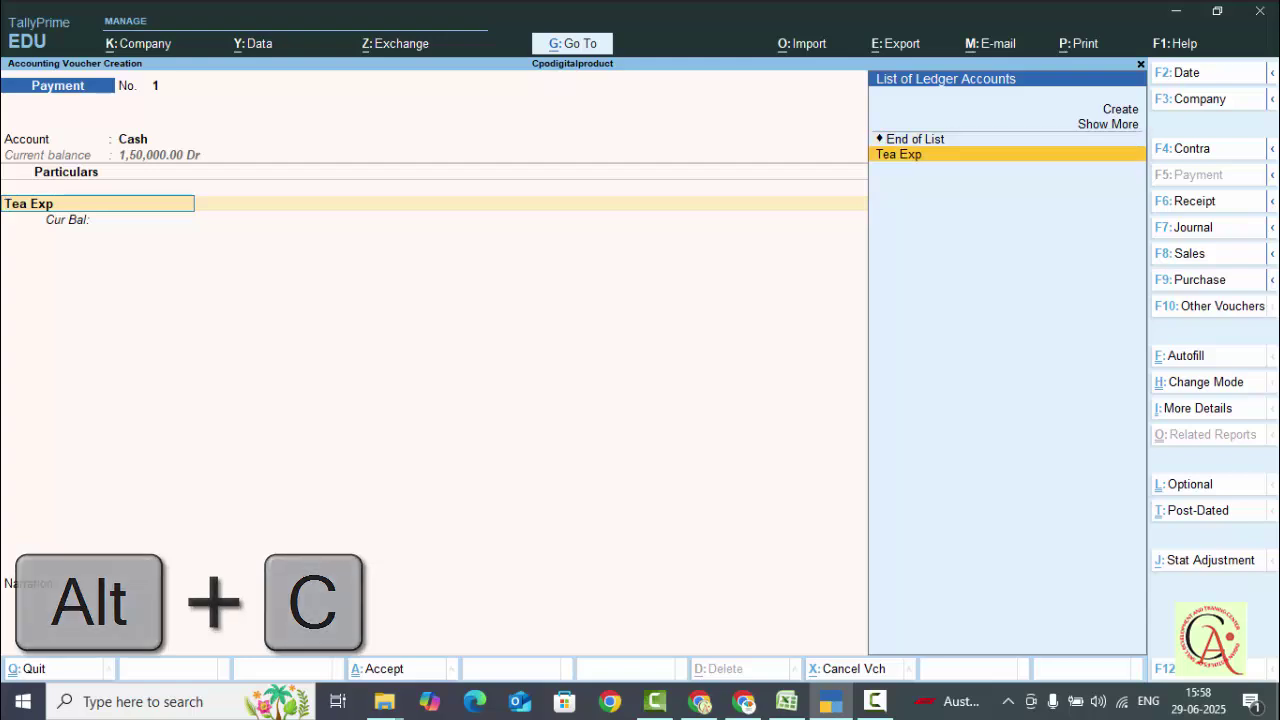
key(ctrl+Return)
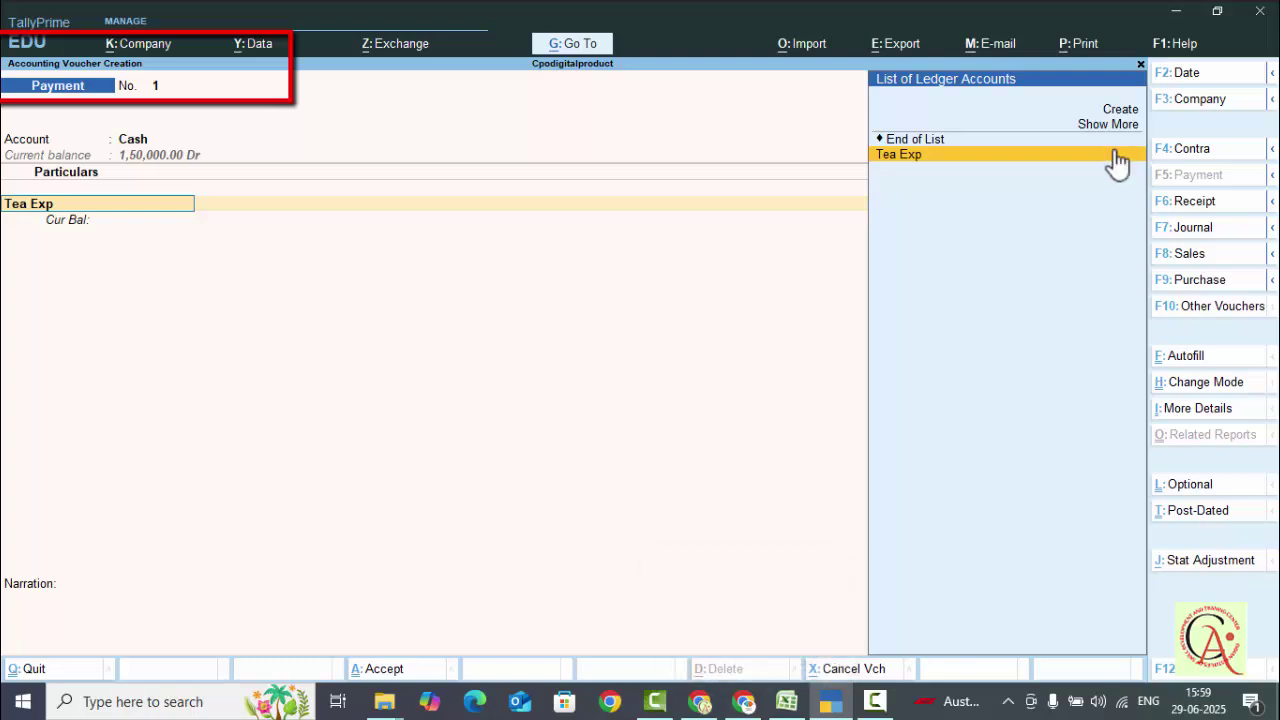
- Open the creation form for a new ledger from the payment's particulars line
click(1111, 110)
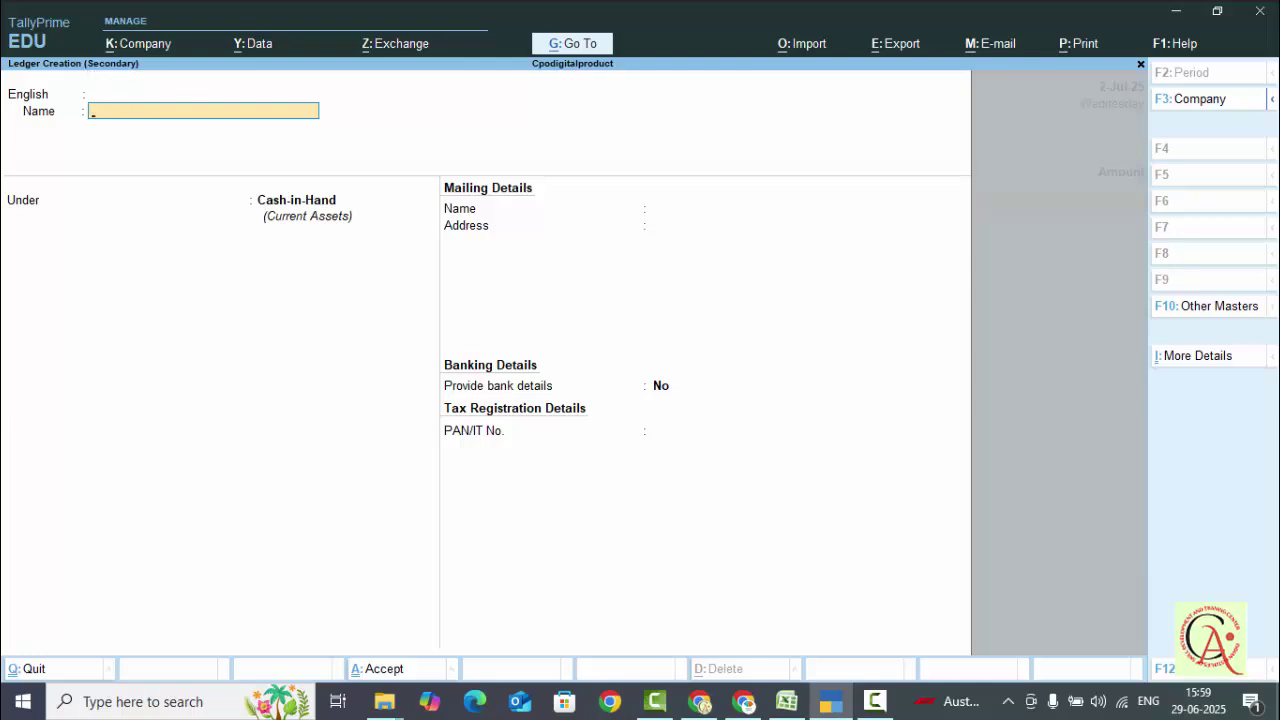
text(Salary)
key(BackSpace)
key(BackSpace)
key(BackSpace)
key(BackSpace)
key(BackSpace)
key(BackSpace)
- Name the new ledger Stationary, place it under Indirect Expenses and save it
text(Stationary)
key(Return)
key(Return)
key(Return)
text(I)
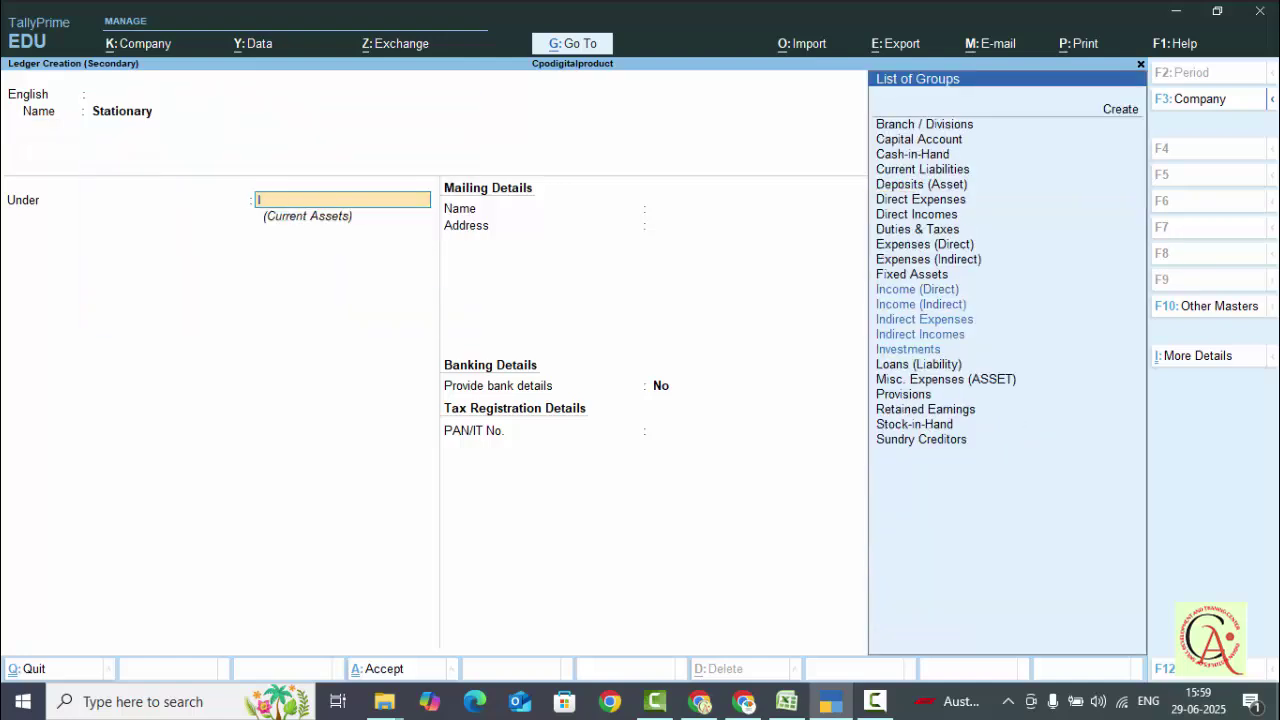
text(n)
key(Down)
key(Down)
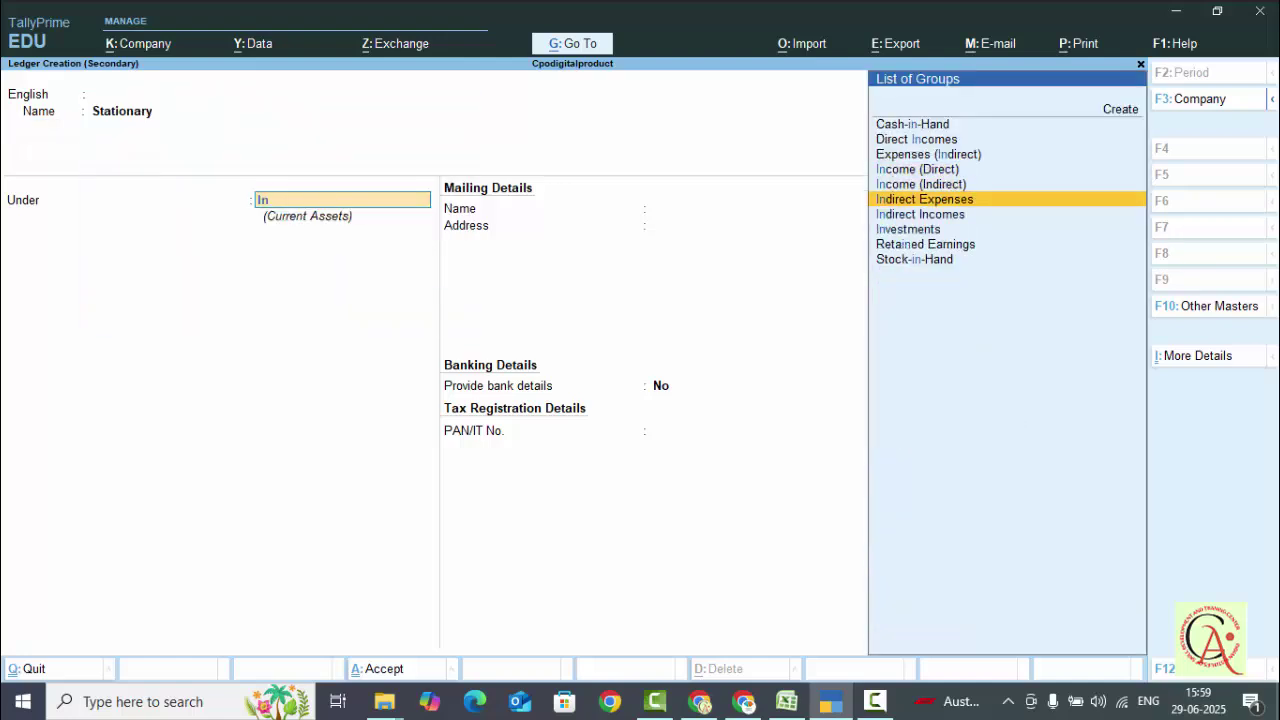
key(Return)
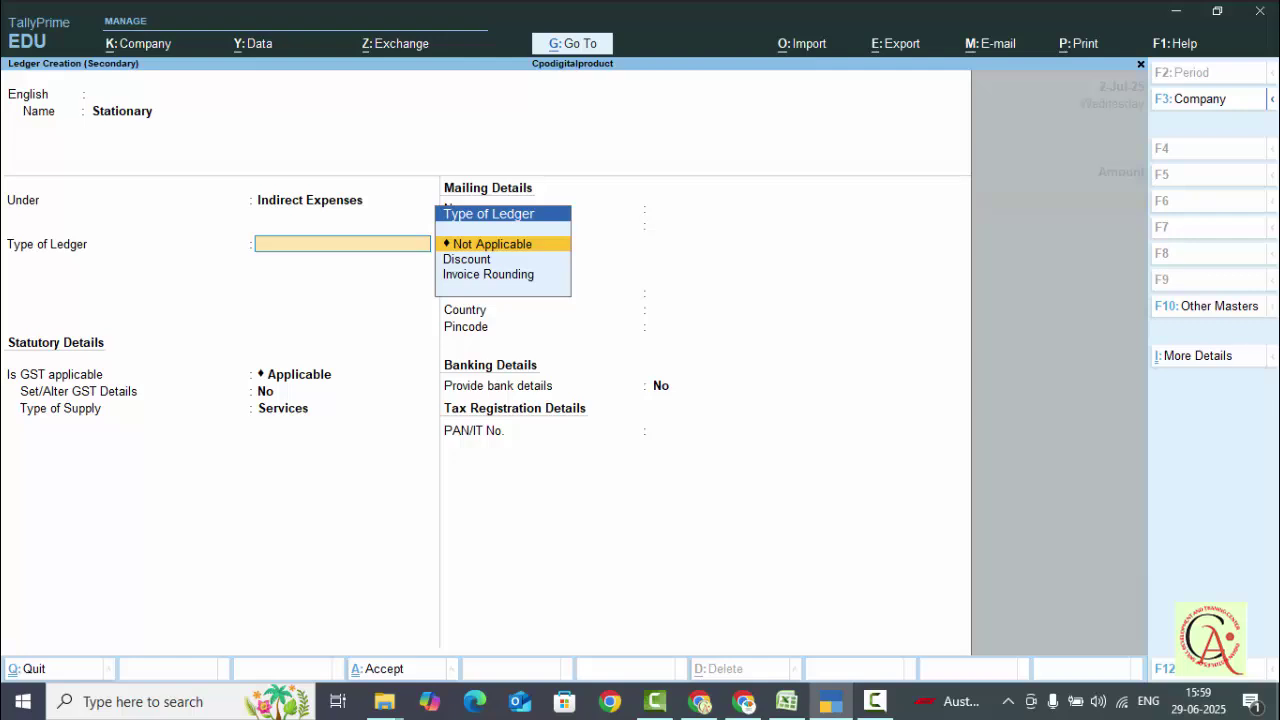
key(ctrl)
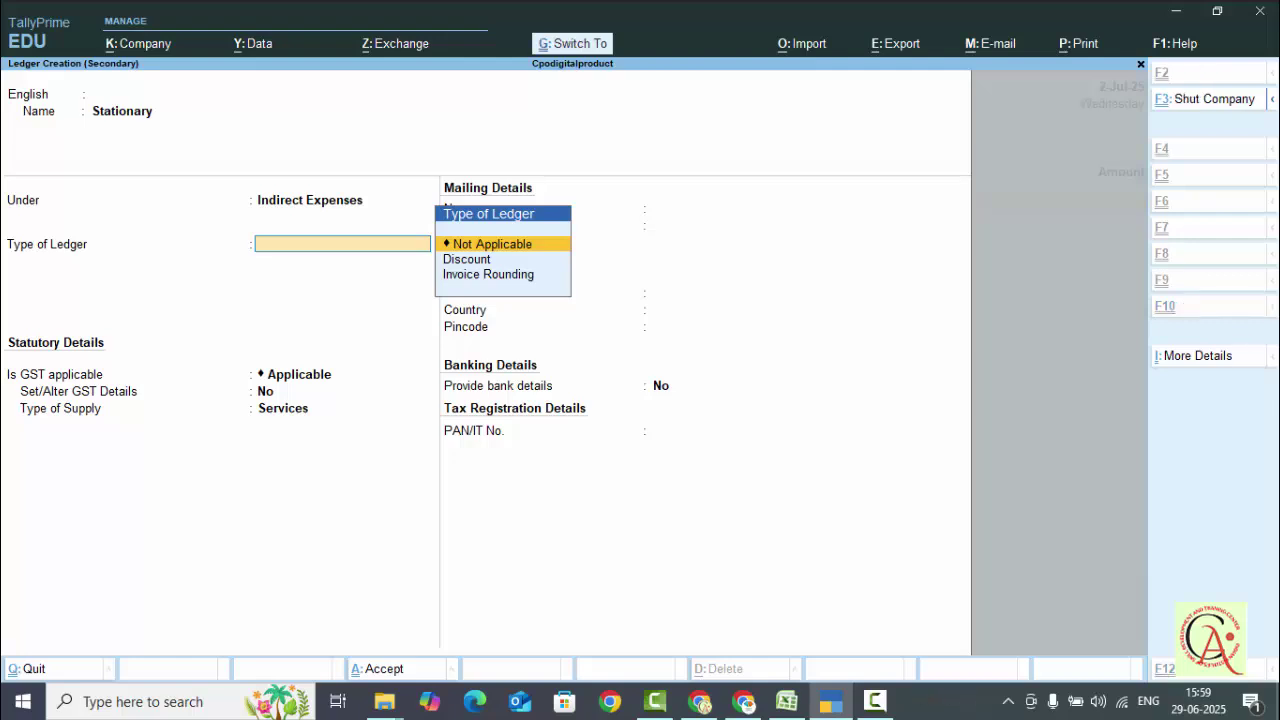
key(ctrl+a)
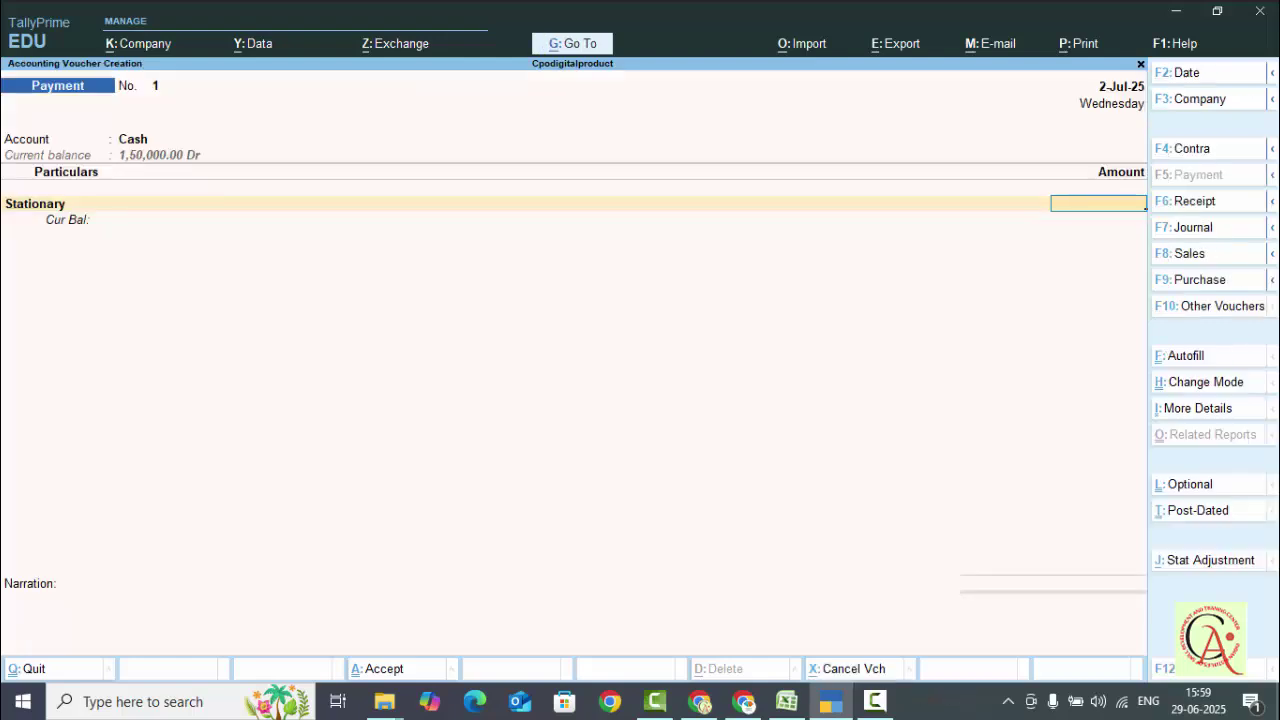
- Enter 2000 as the Stationary amount and accept the voucher with the narration "unive co ltd bill no 93"
text(2000)
key(Return)
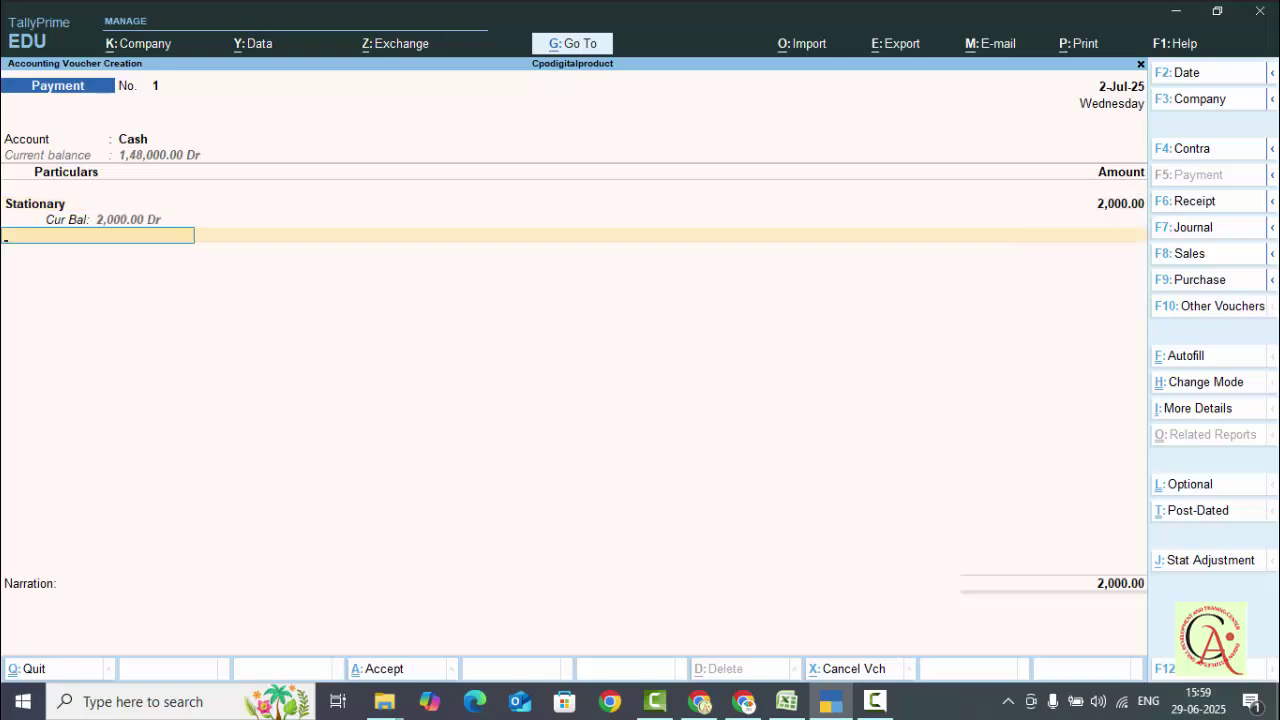
key(Return)
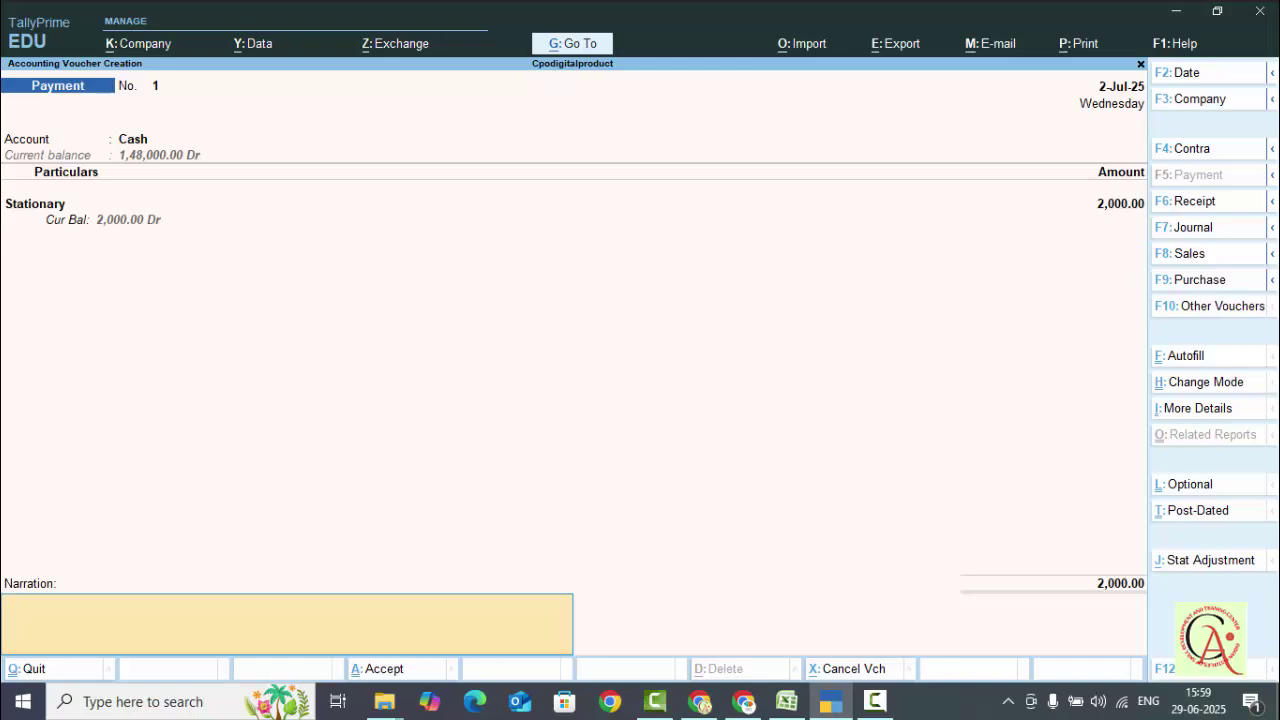
text(unive co ltd bill no 93)
key(Return)
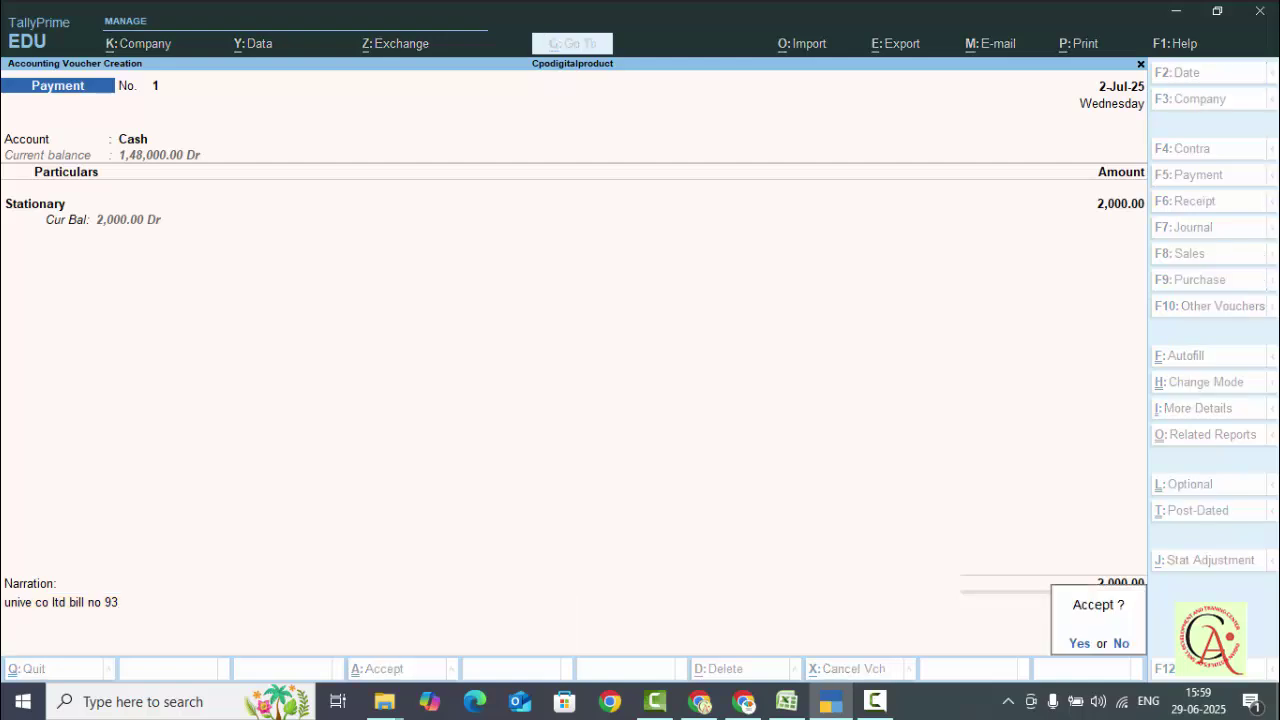
key(y)
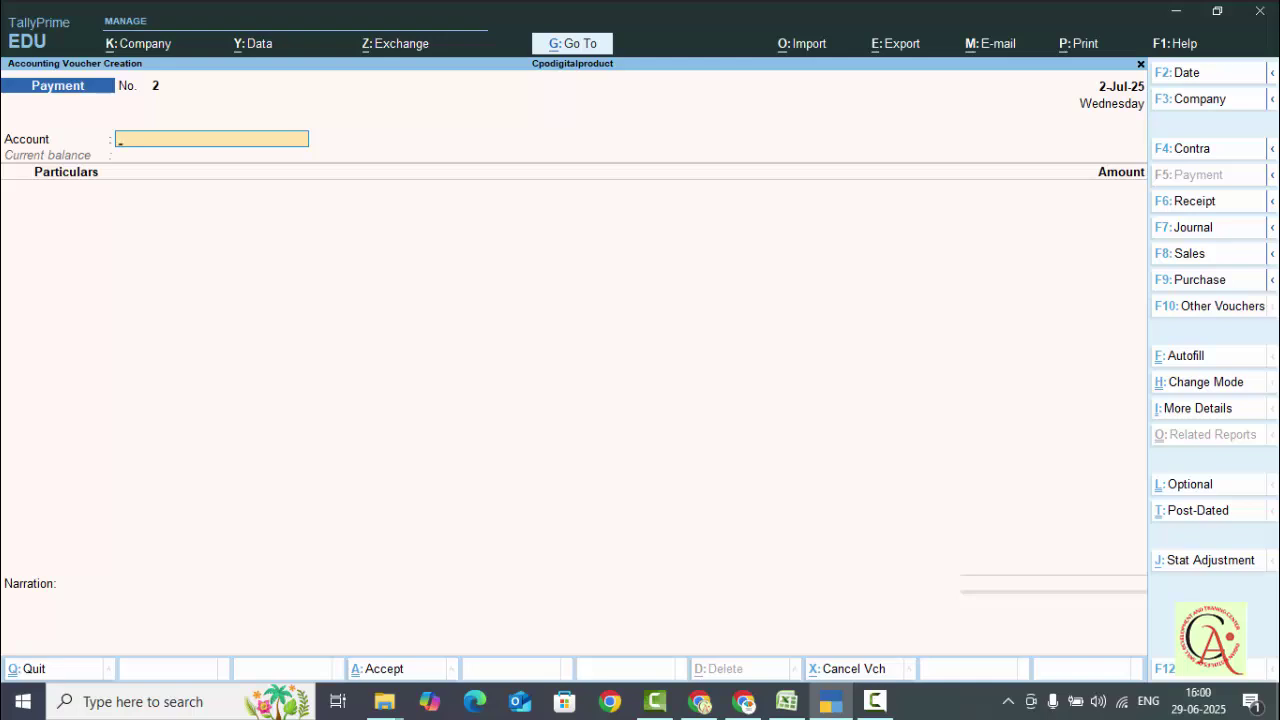
- Review the previous payment voucher and return to the new blank one
key(Page_Up)
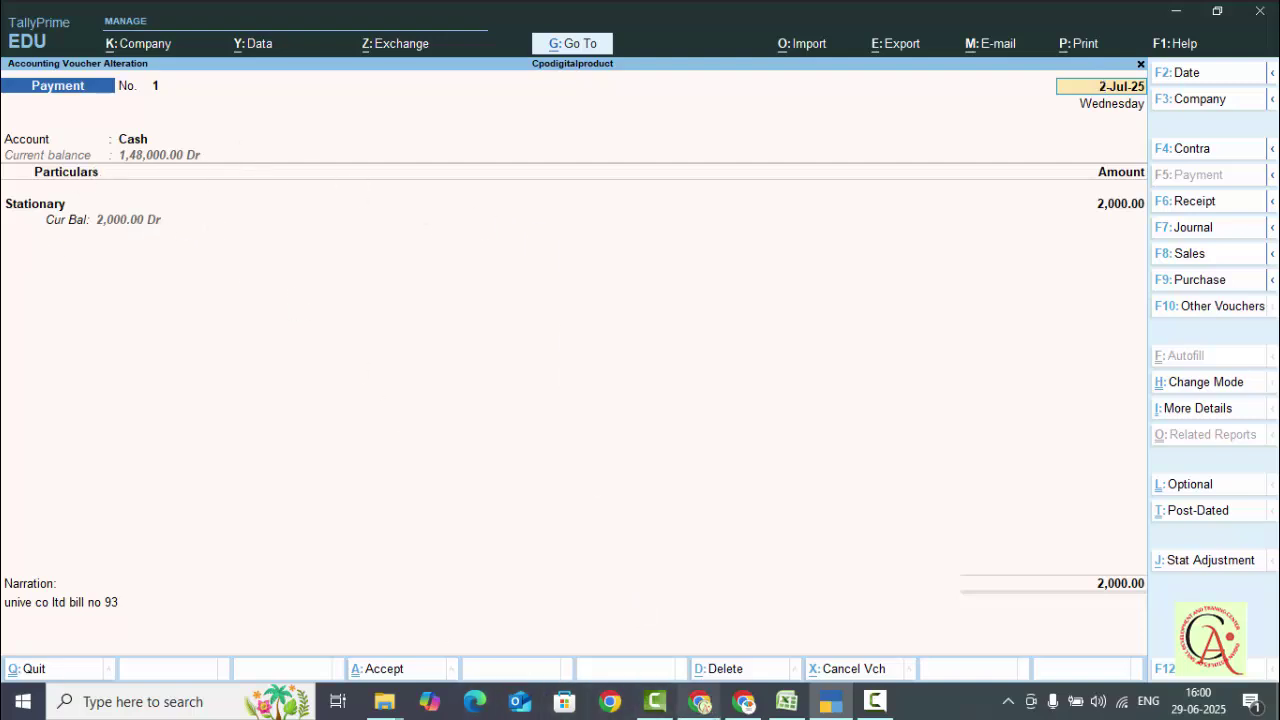
key(ctrl+a)
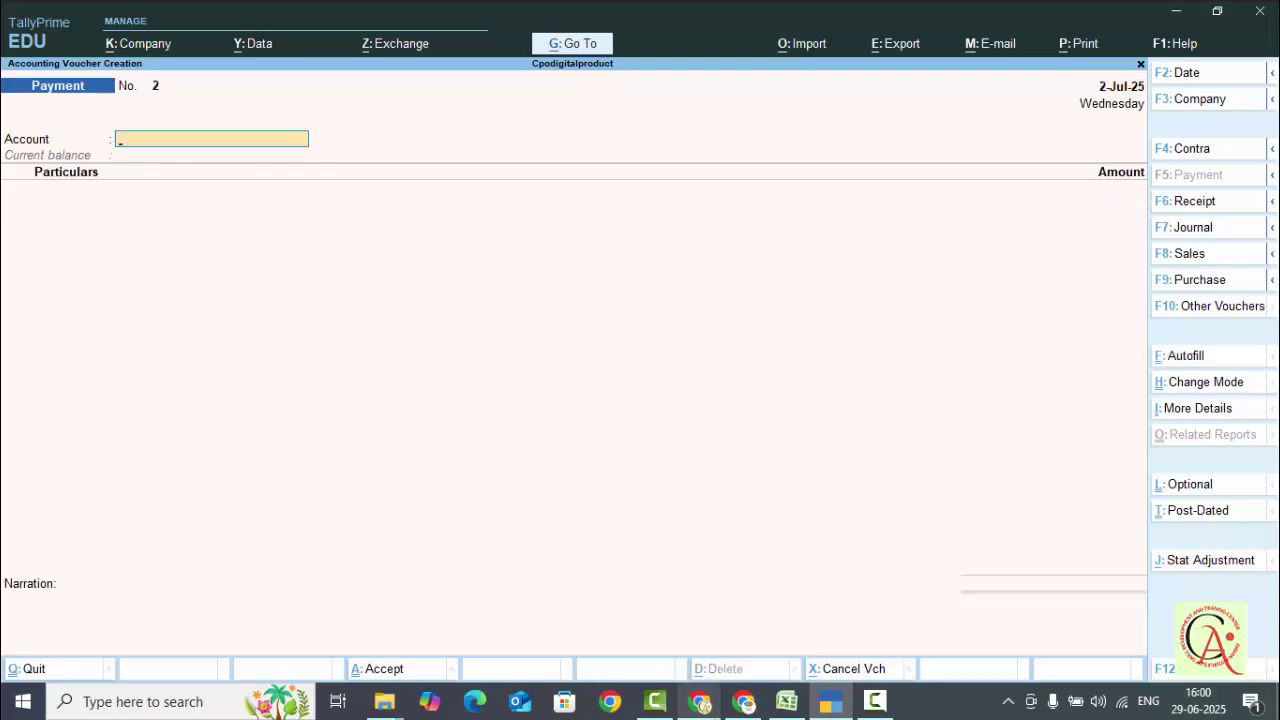
- Switch the new payment voucher to Double Entry mode
key(ctrl+h)
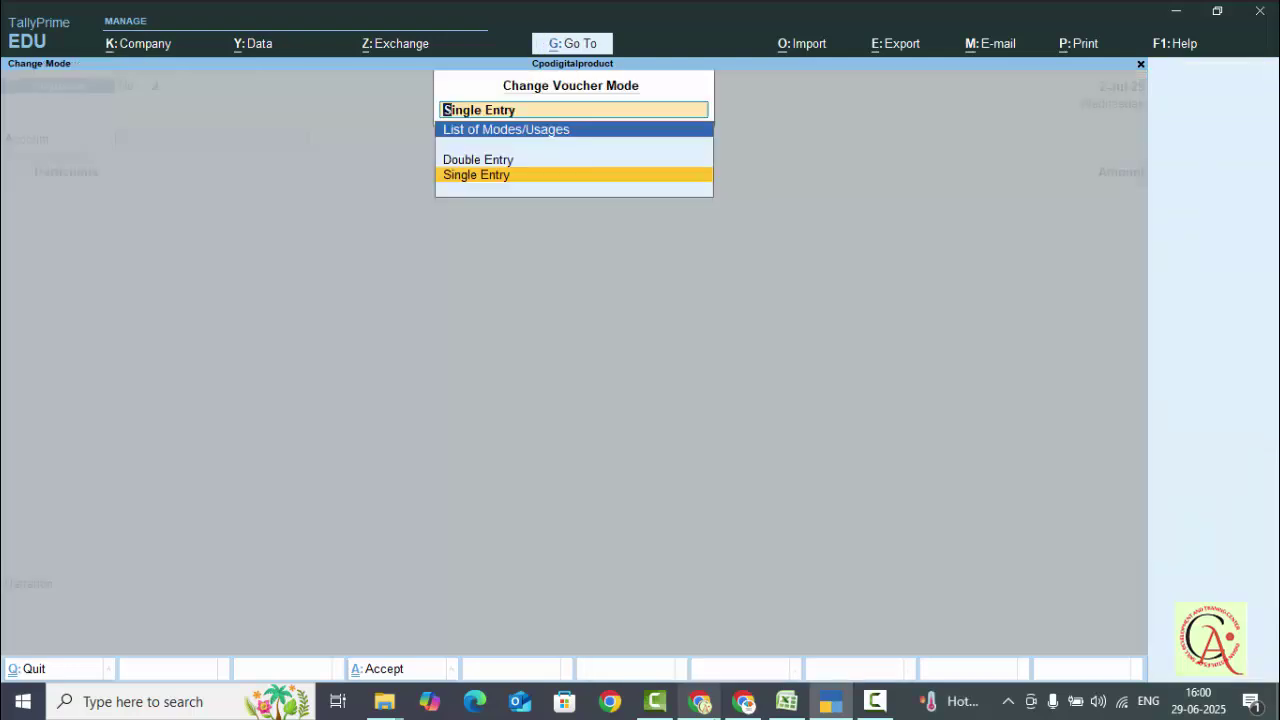
key(Up)
key(Return)
- Create a Wages ledger under Direct Expenses for the first Dr line and debit it with 10000
mouse_move(700, 701)
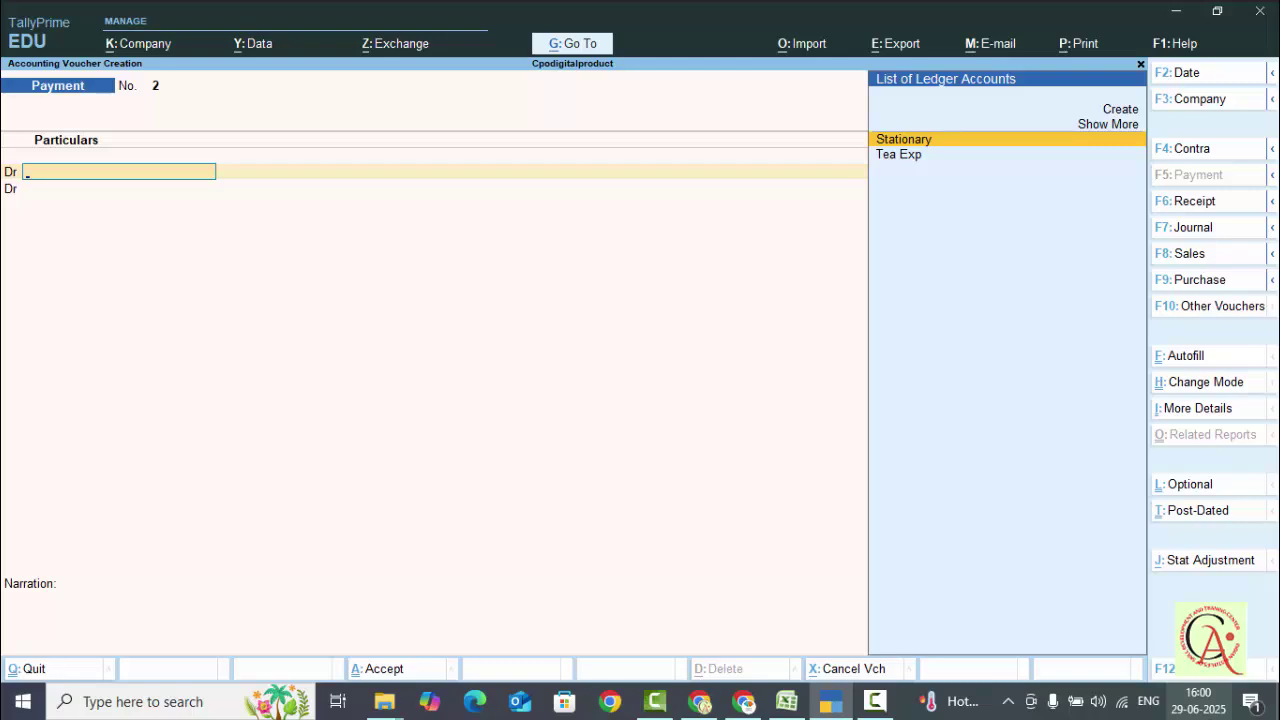
key(alt+c)
text(W)
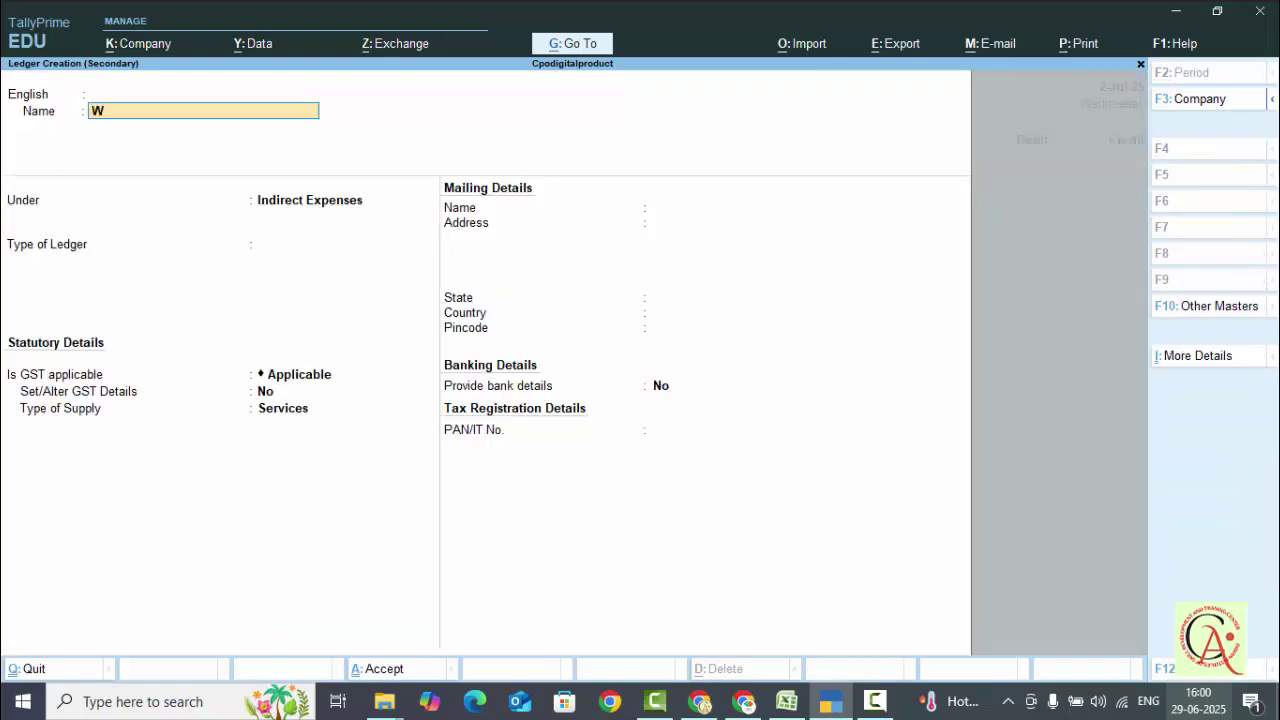
text(ages)
key(Return)
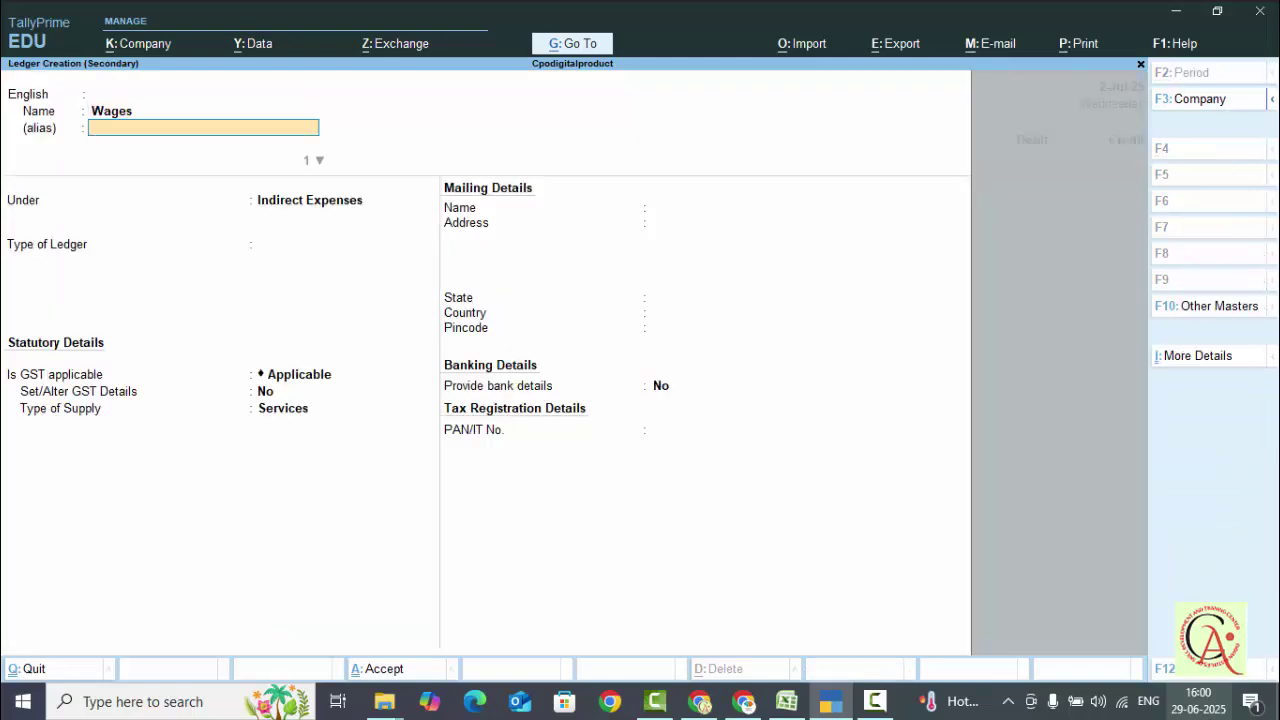
key(Return)
text(D)
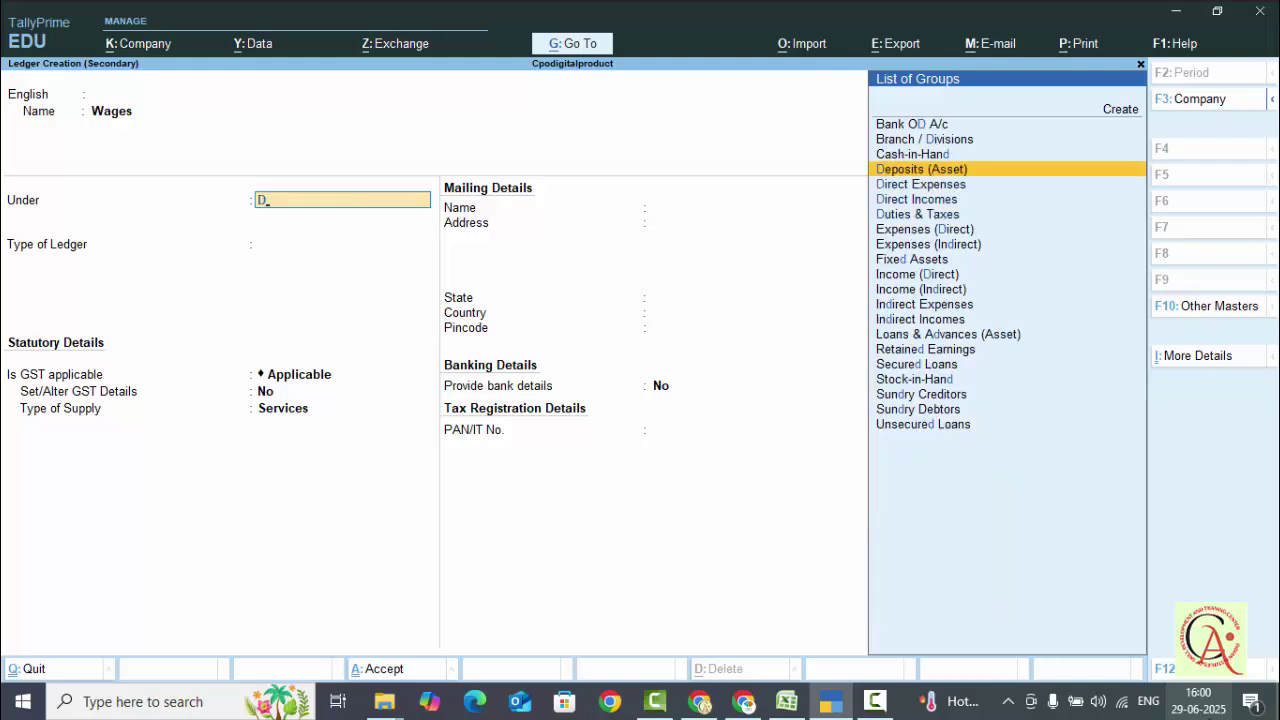
text(i)
key(Return)
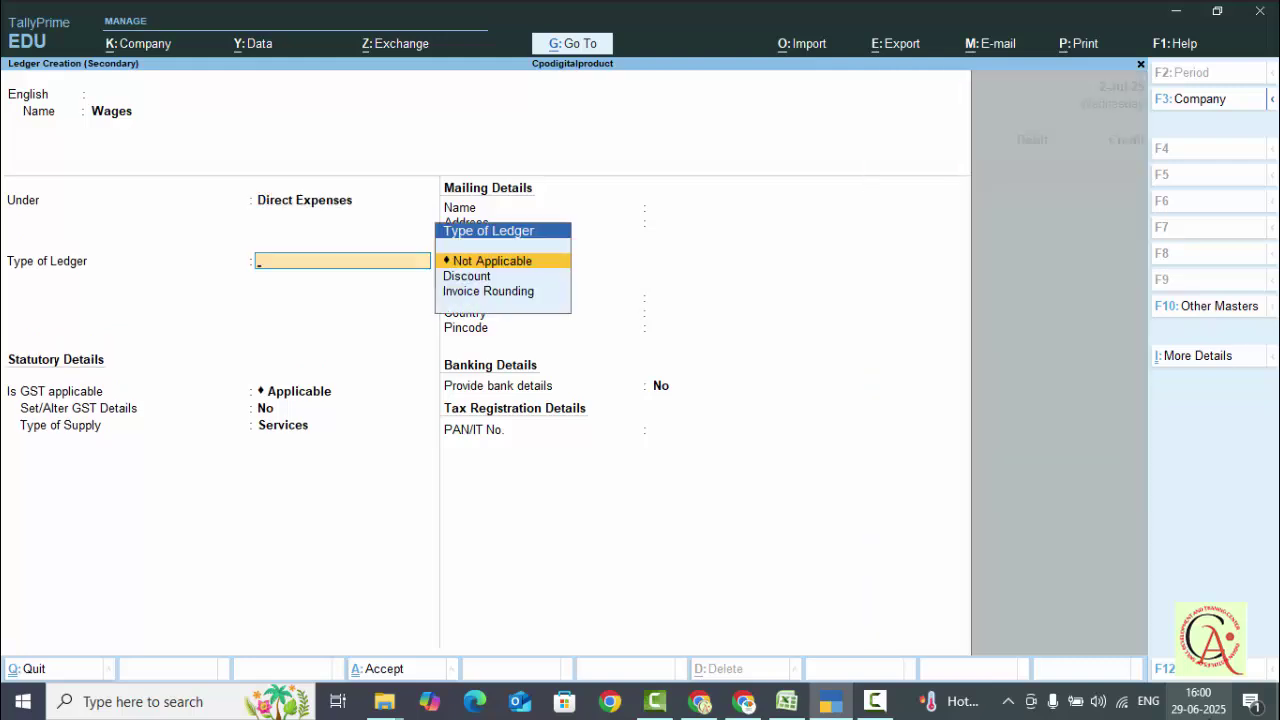
key(ctrl)
key(ctrl+a)
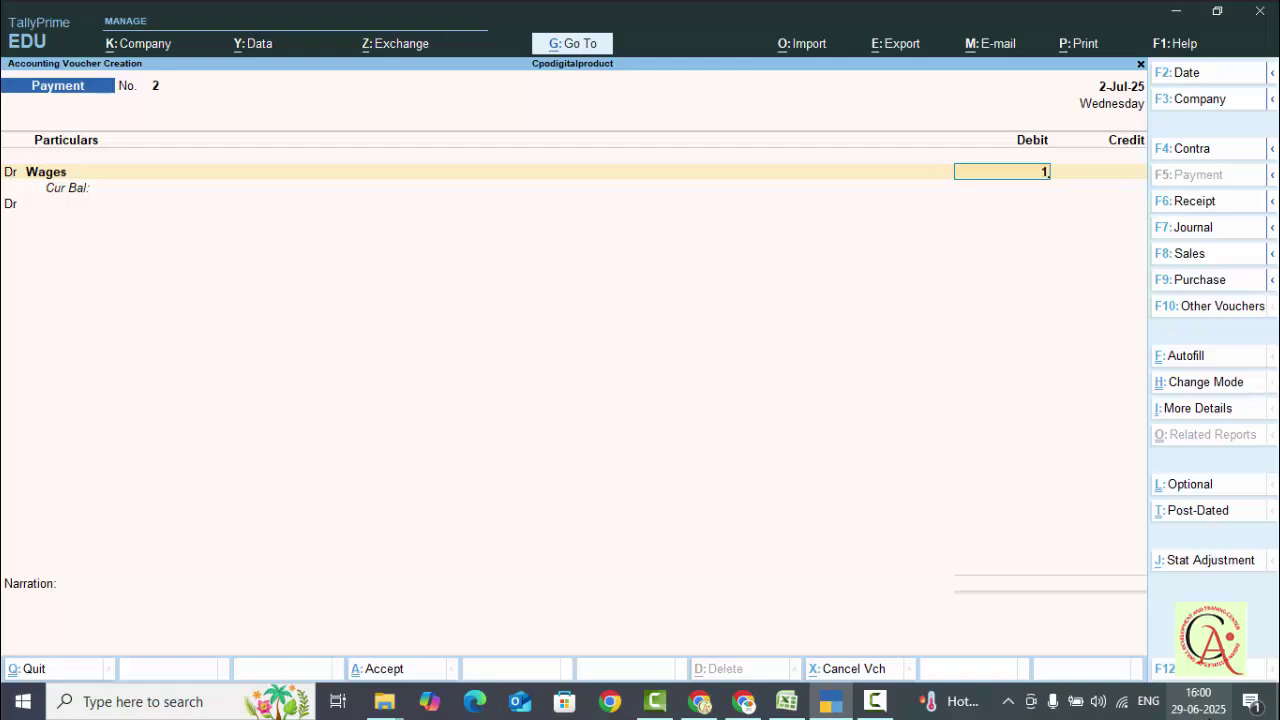
text(10000)
key(Return)
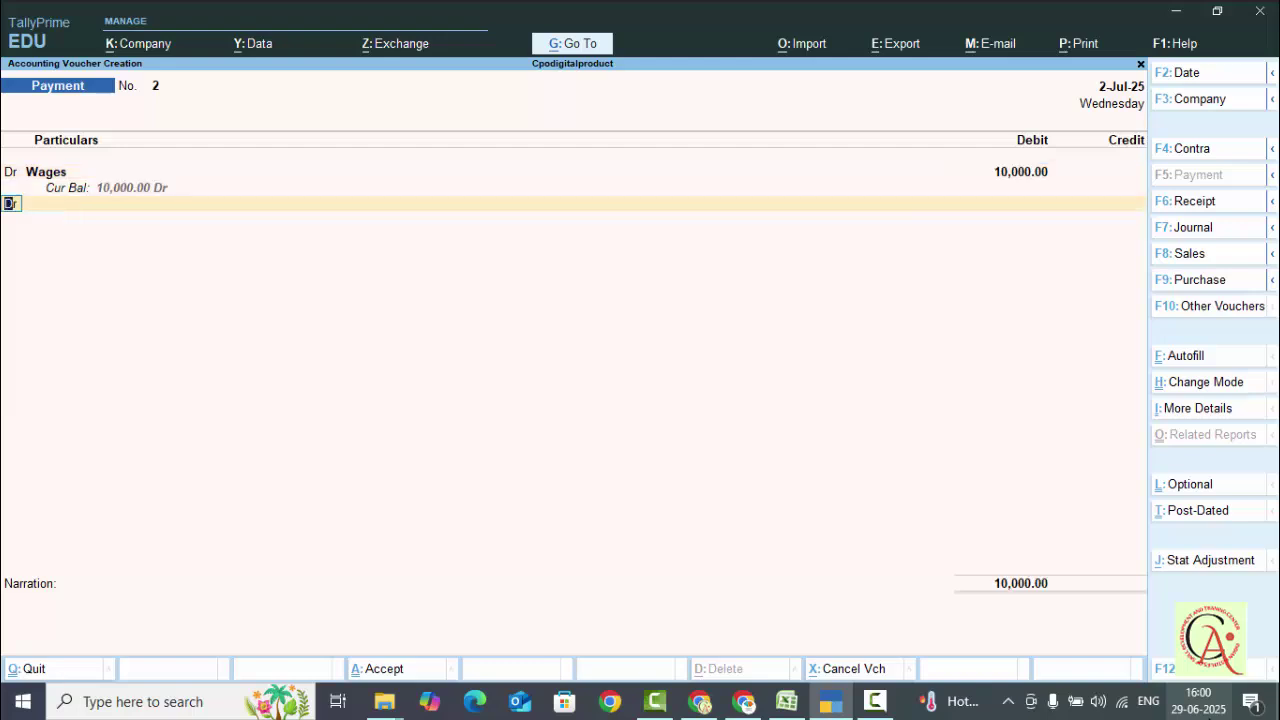
- Add a second Dr line to the voucher and open a new ledger form for it
text(d)
key(Return)
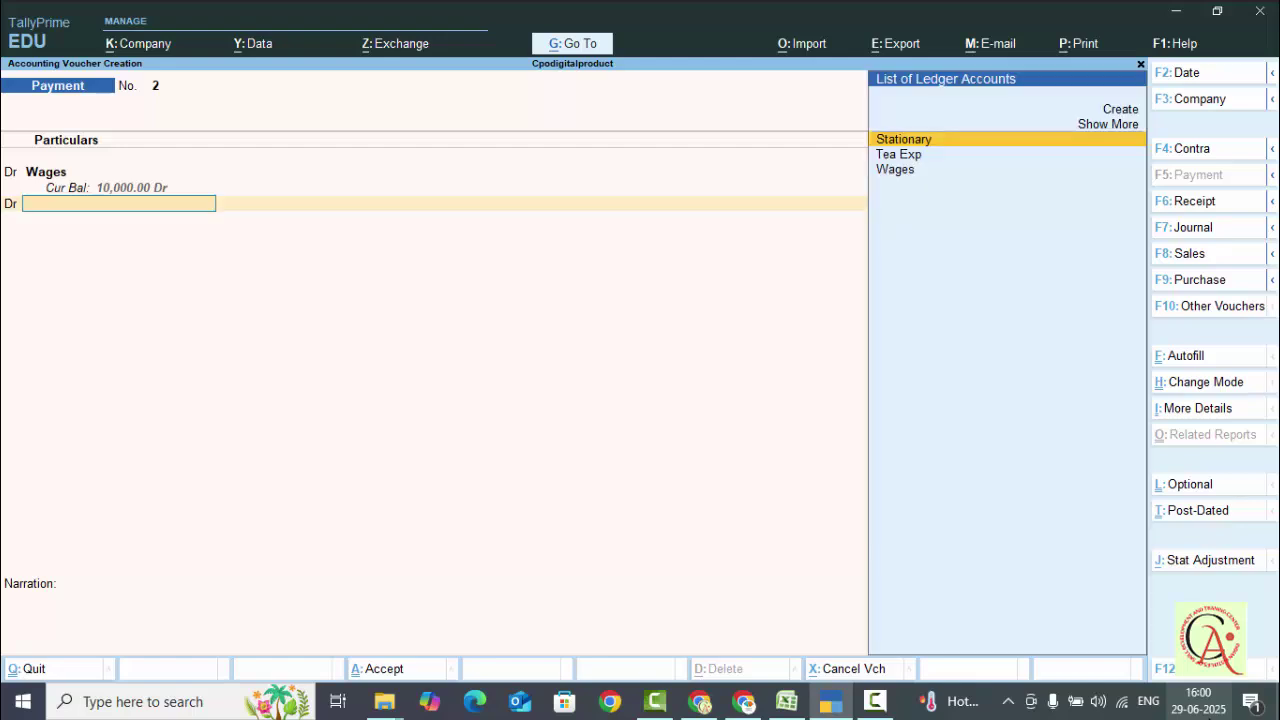
key(alt+c)
text(Fa)
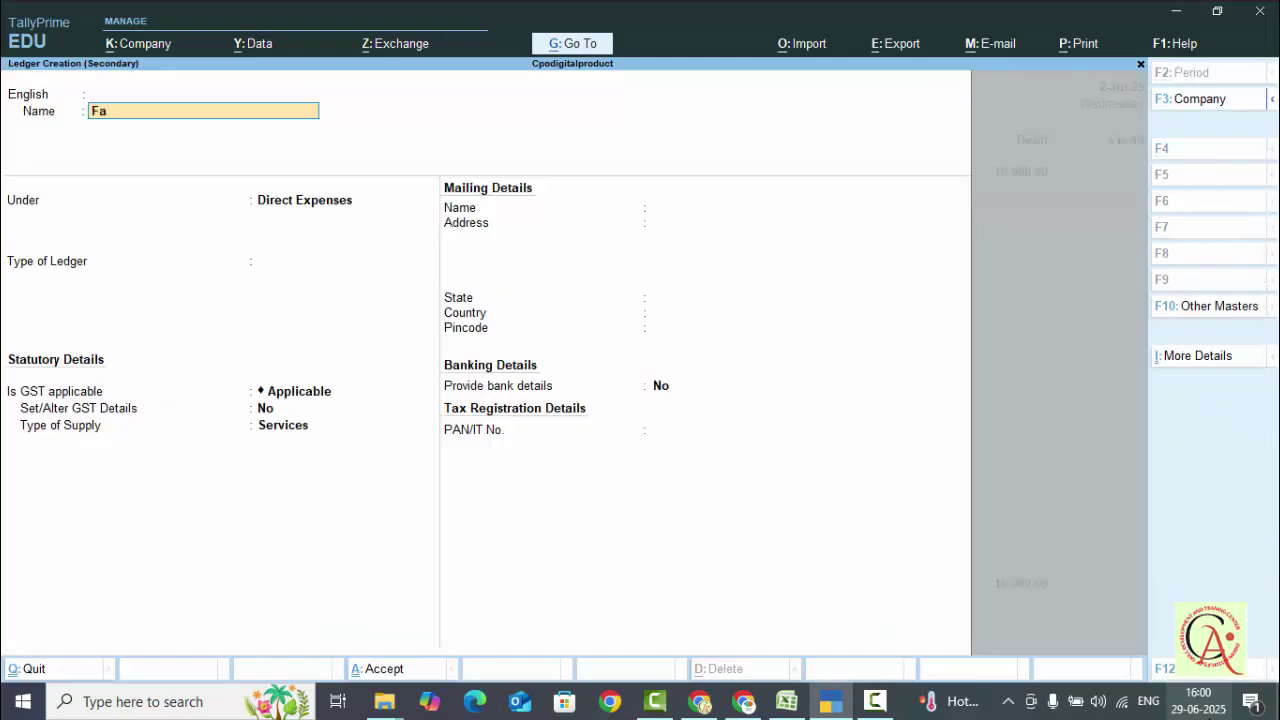
text(cebook)
key(BackSpace)
key(BackSpace)
key(BackSpace)
key(BackSpace)
key(BackSpace)
key(BackSpace)
key(BackSpace)
key(BackSpace)
- Create a ledger named Newspaper Ads under the Indirect Expenses group for the second Dr line
text(Newspaper Ads)
key(Return)
key(Return)
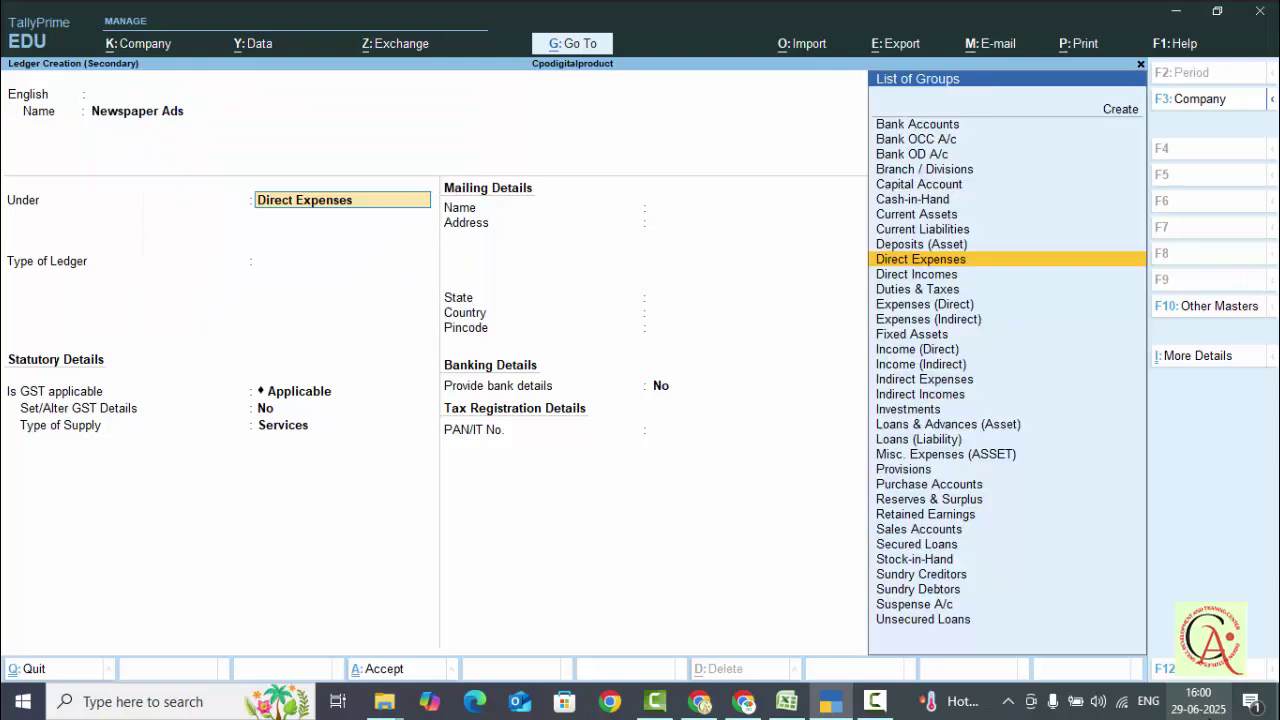
text(in)
key(Down)
key(Down)
key(Down)
key(Down)
key(Down)
key(Return)
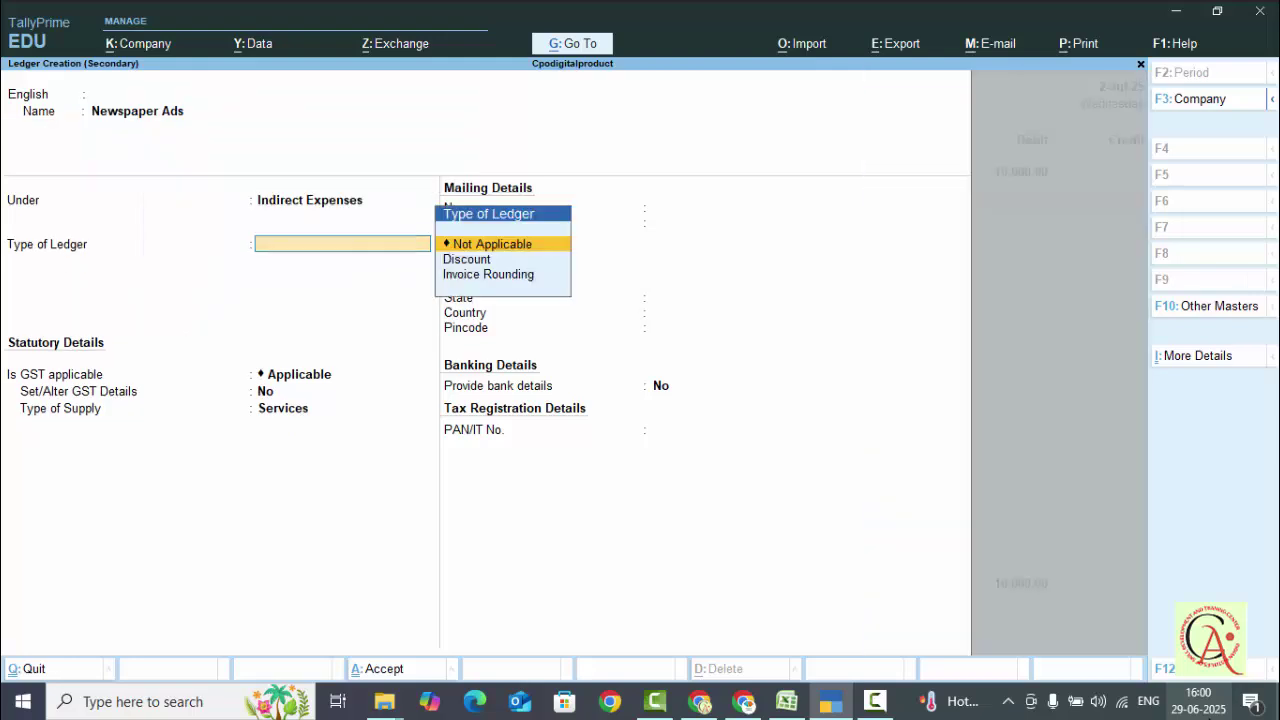
key(ctrl+a)
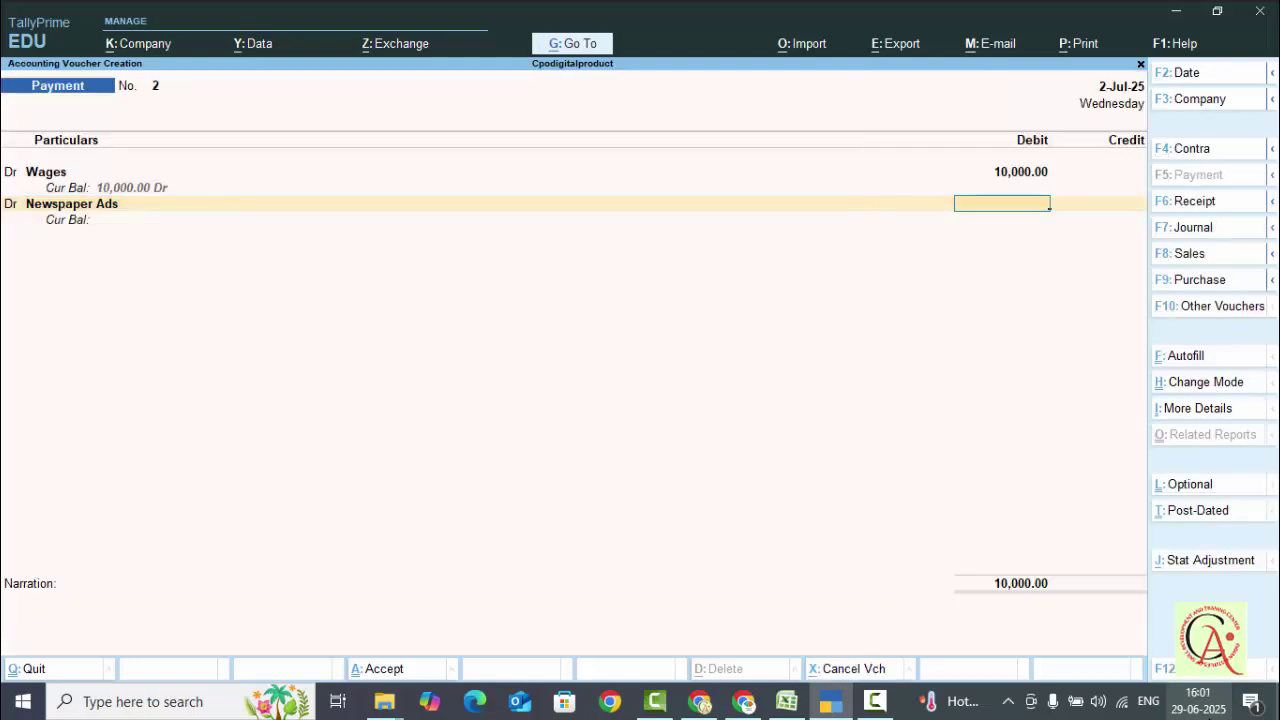
- Debit Newspaper Ads with 4000 and credit Cash with 14,000.00 in the payment voucher
text(4000)
key(Return)
key(Return)
text(Ca)
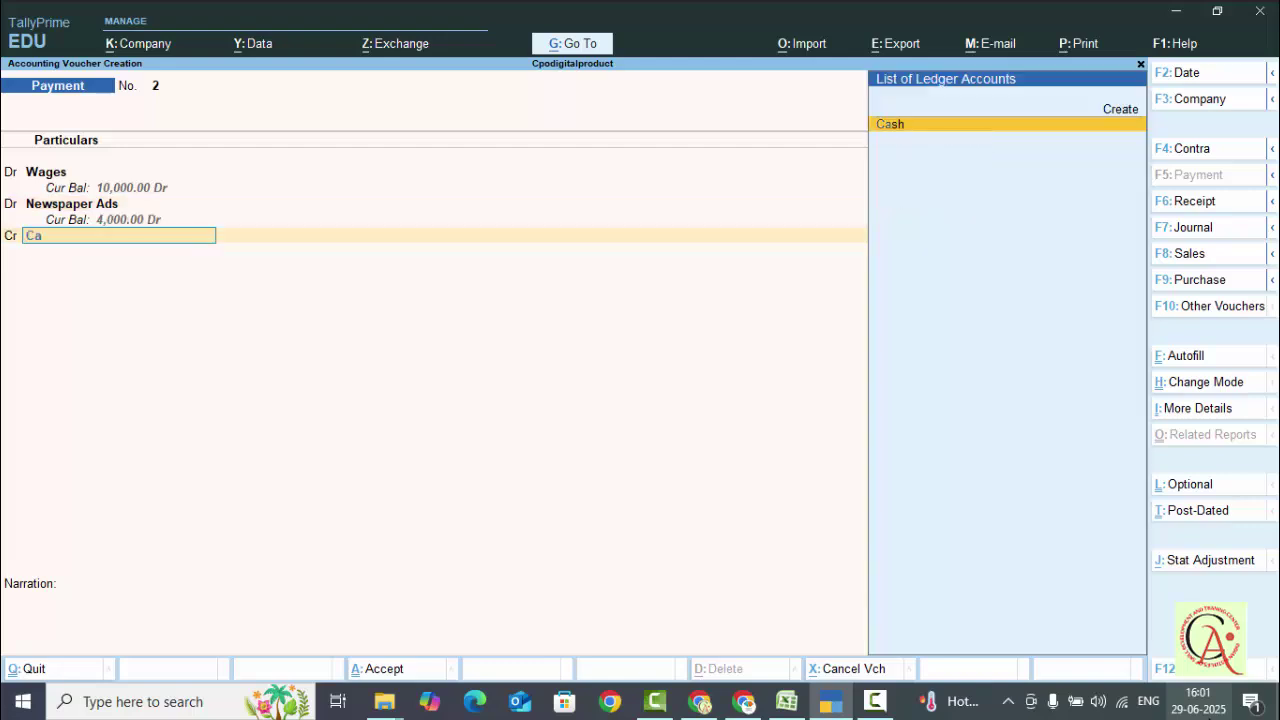
key(Return)
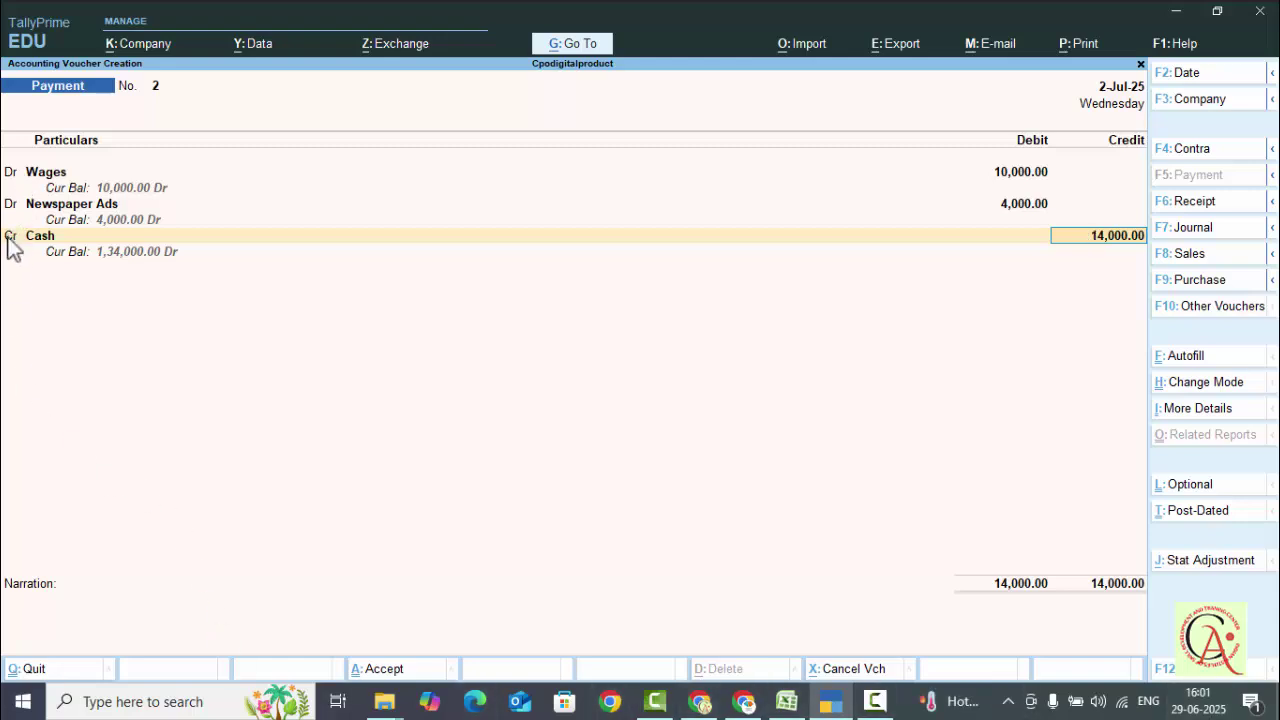
key(Return)
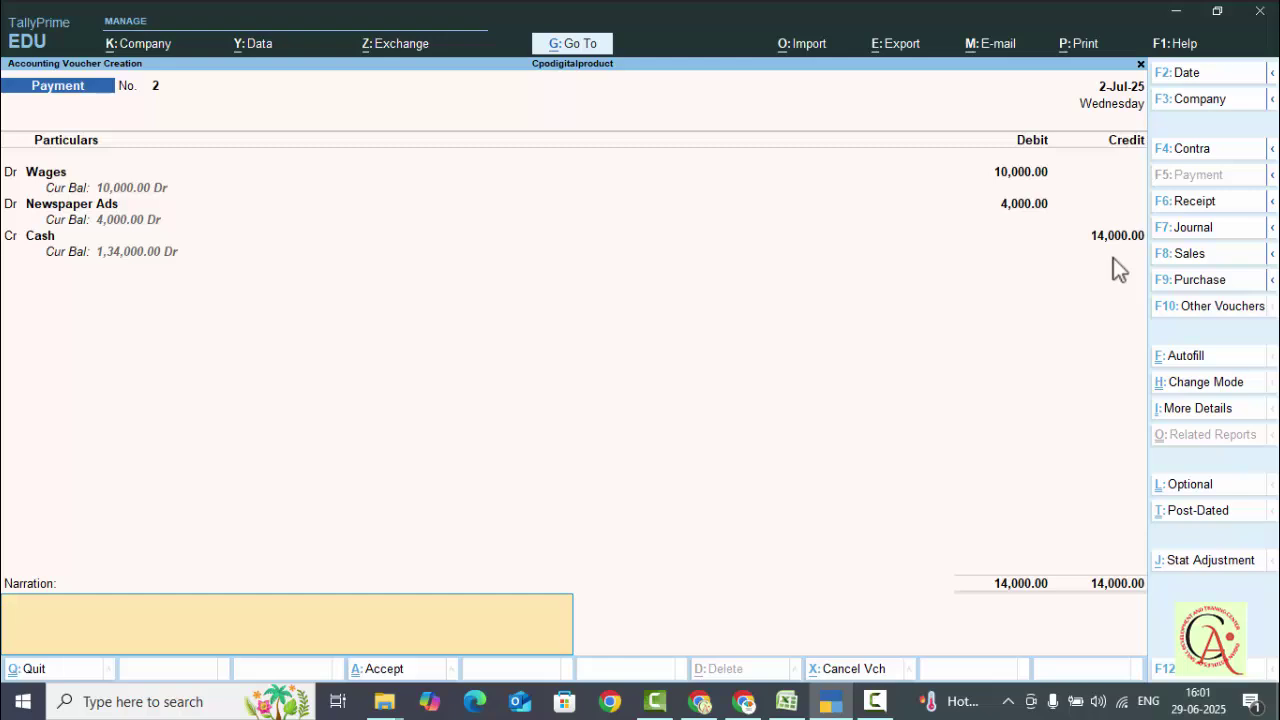
- Enter a narration naming the worker paid 10000 in cash, v no 2 and newspaper adve bill no94, and save the payment voucher
text(cash paid to worker anil 10000)
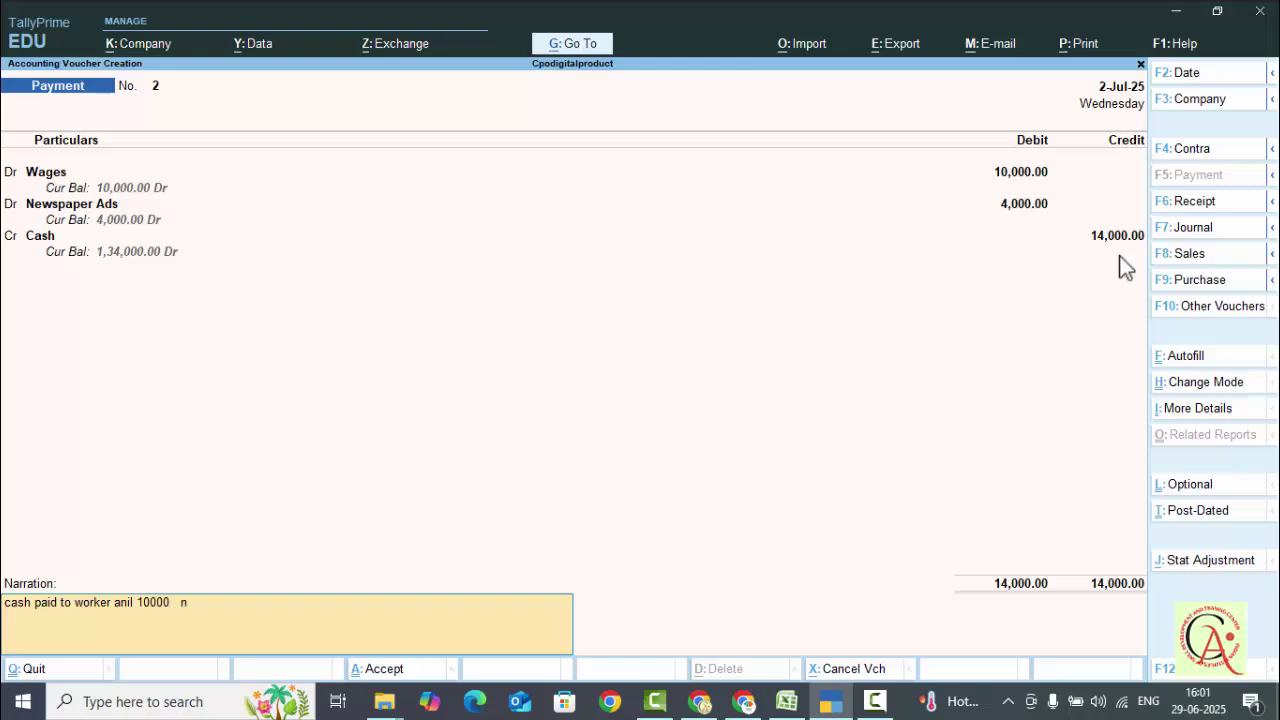
text(no 29)
key(BackSpace)
text(and newspa)
text(a)
text(er adve)
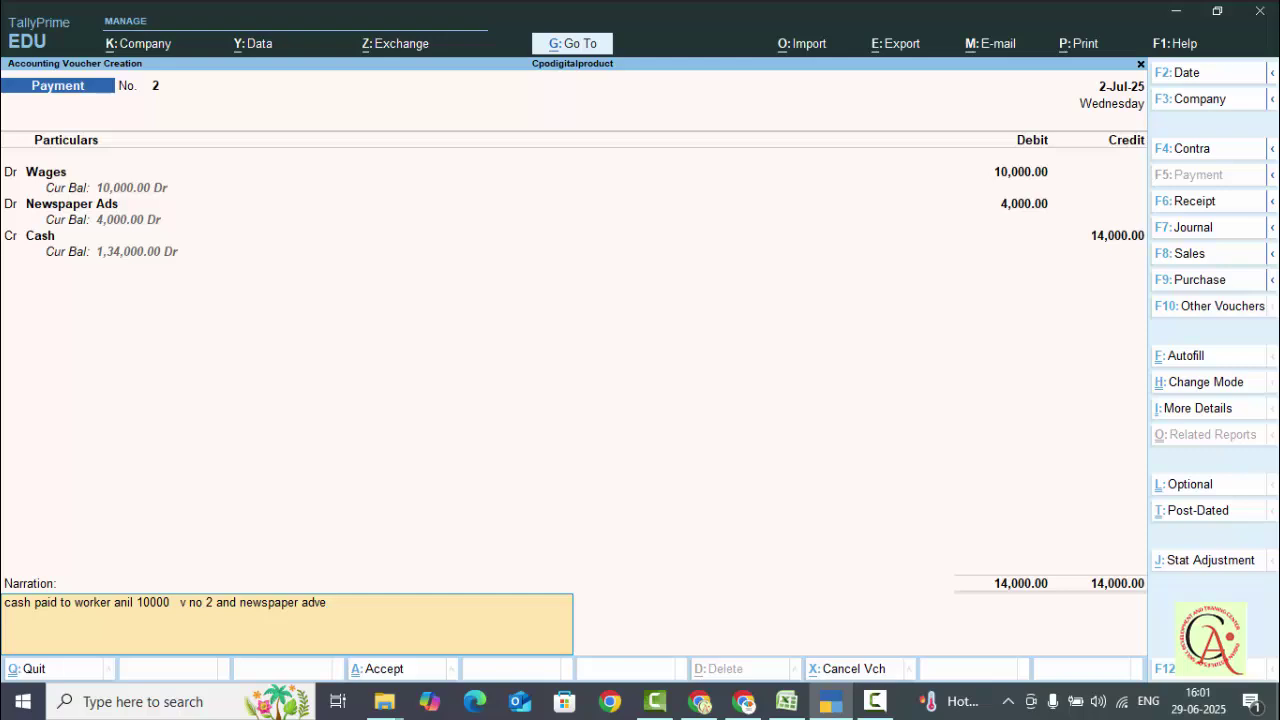
text( bill n)
text(o3)
text(4)
key(Return)
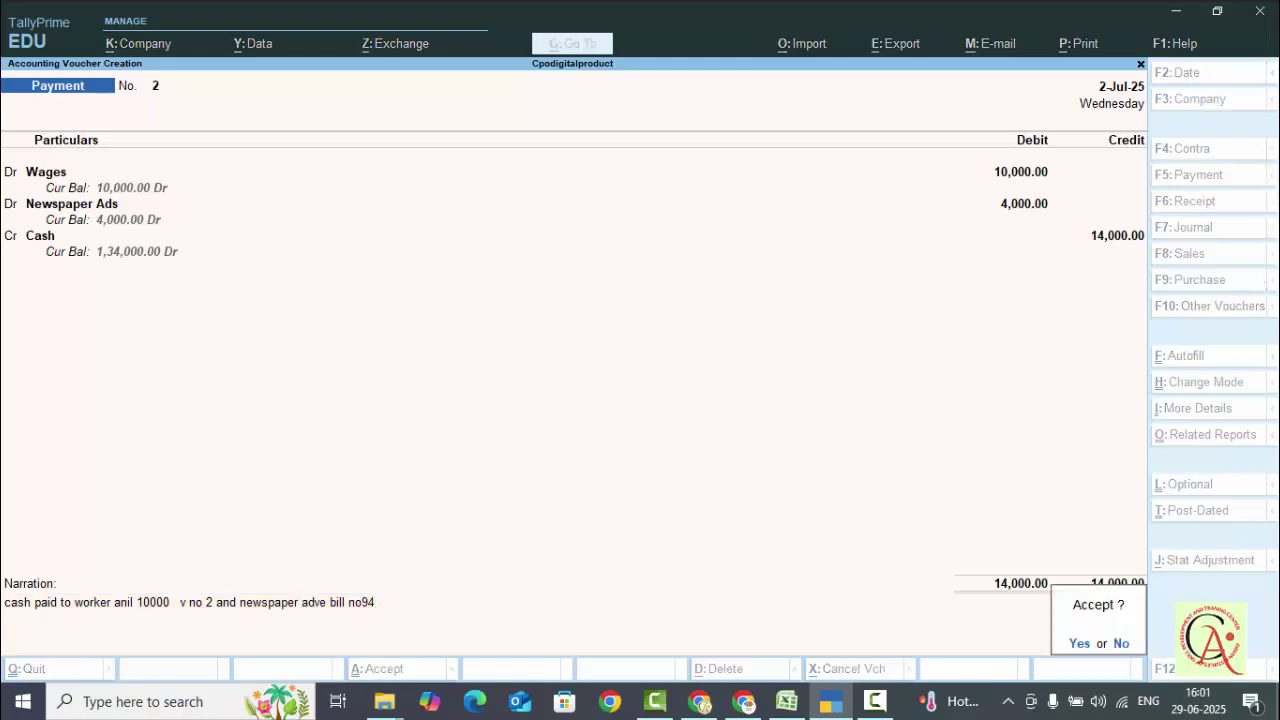
key(Return)
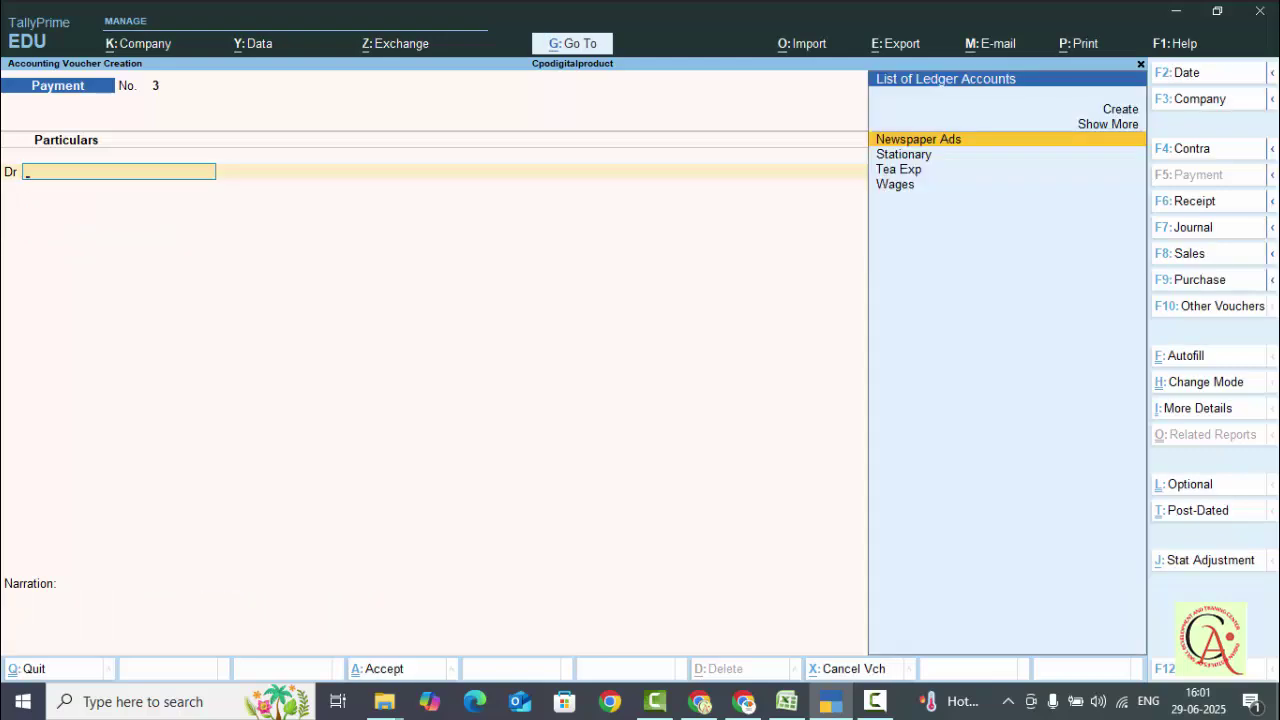
- Reopen payment voucher entry, check the previous voucher, and return to the Gateway of Tally
key(Escape)
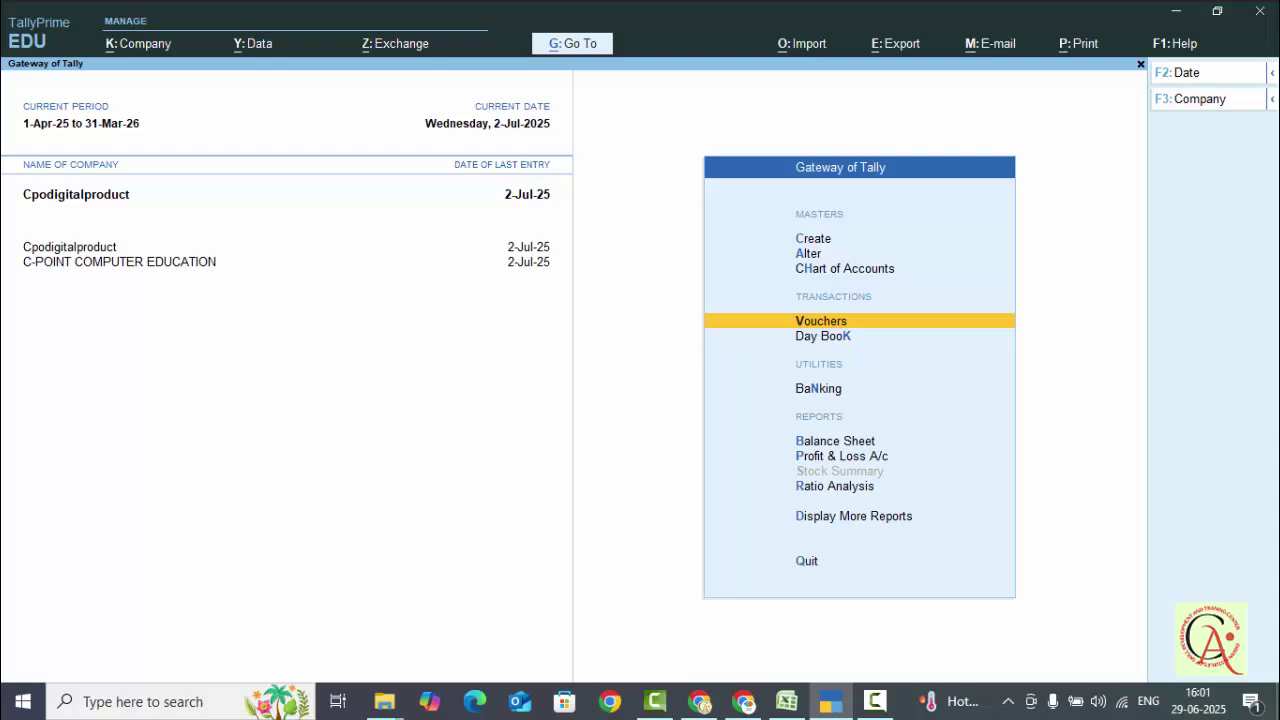
key(Return)
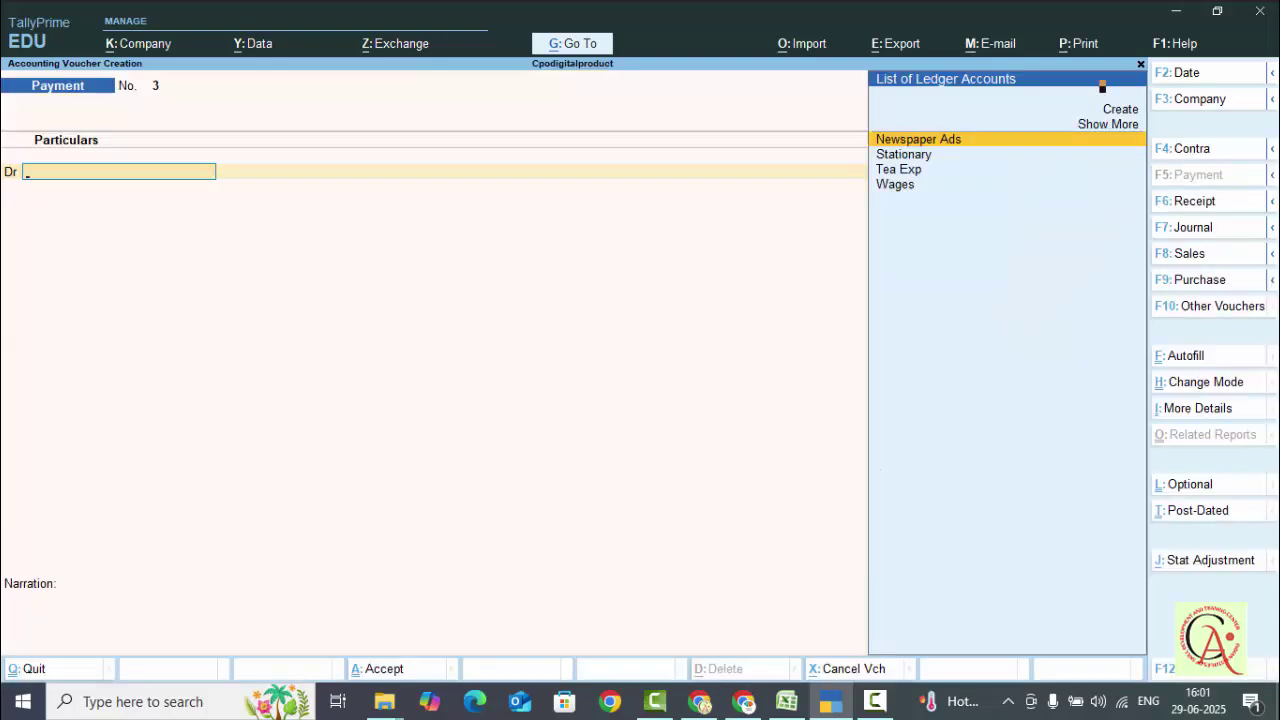
key(Page_Up)
key(Page_Down)
key(Escape)
key(y)
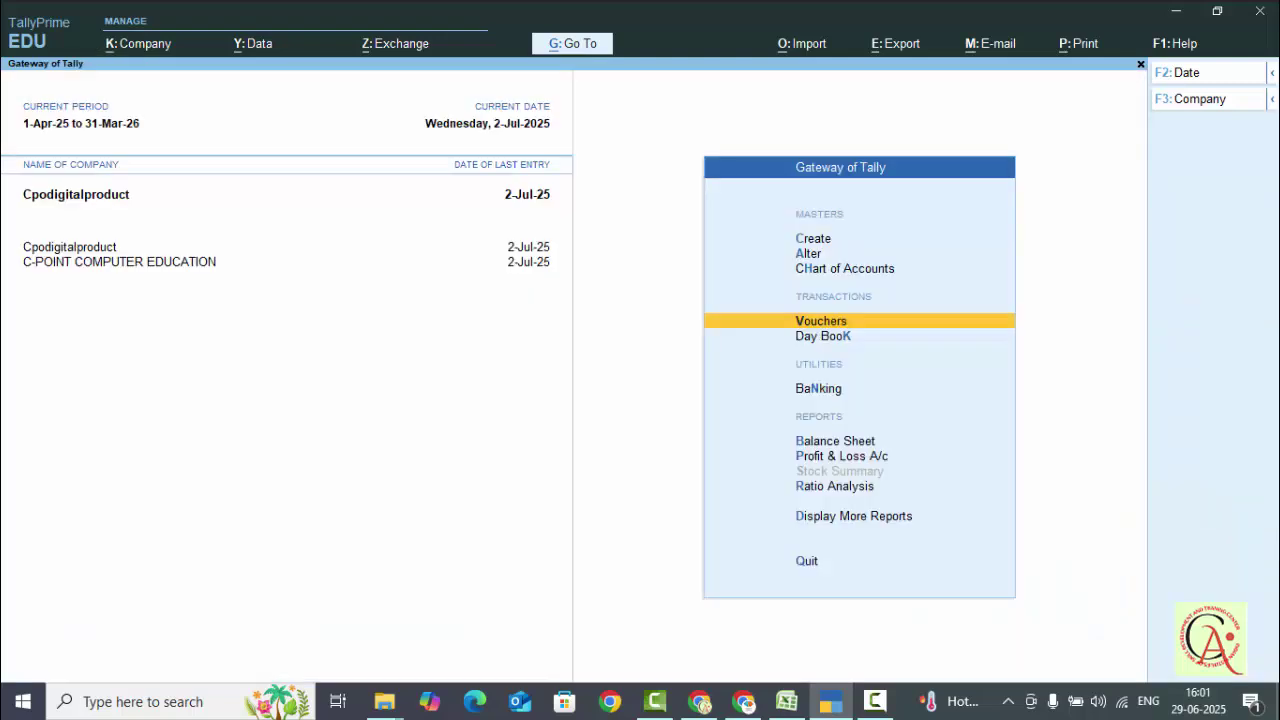
- Open the Day Book report from the additional accounting reports
key(Down)
key(Down)
key(Down)
key(Down)
key(Down)
key(Down)
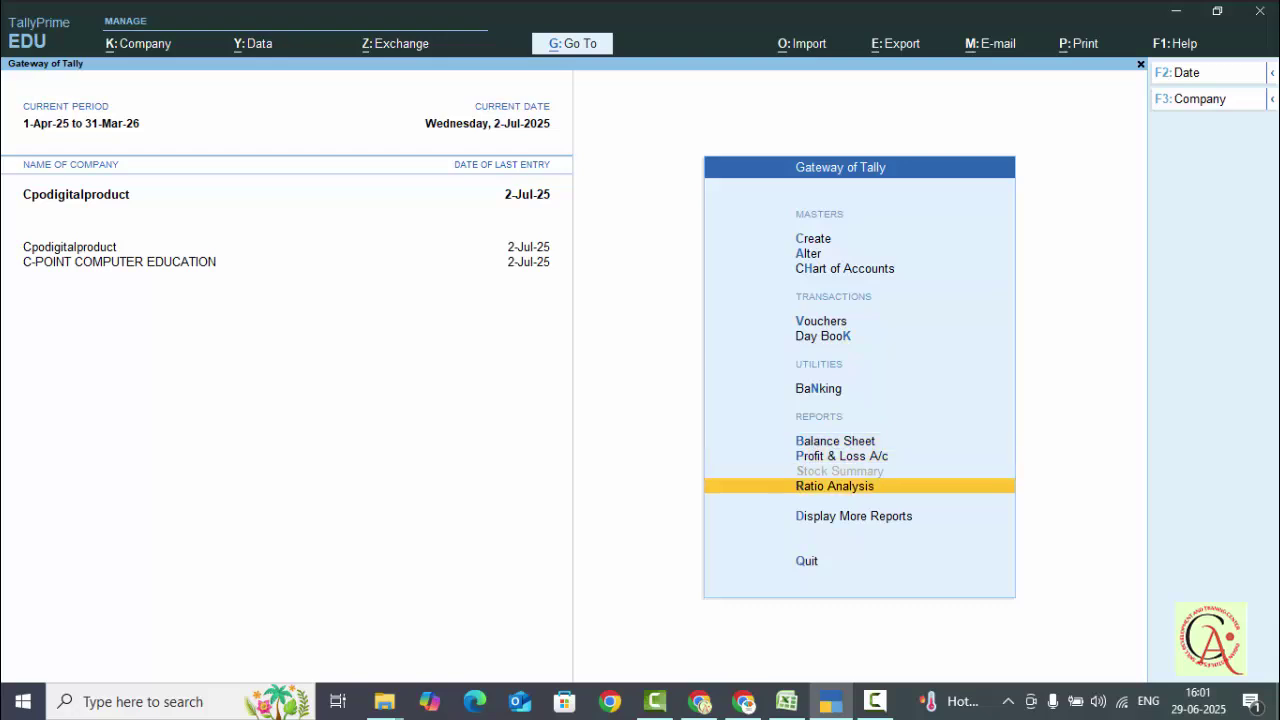
key(Return)
key(Down)
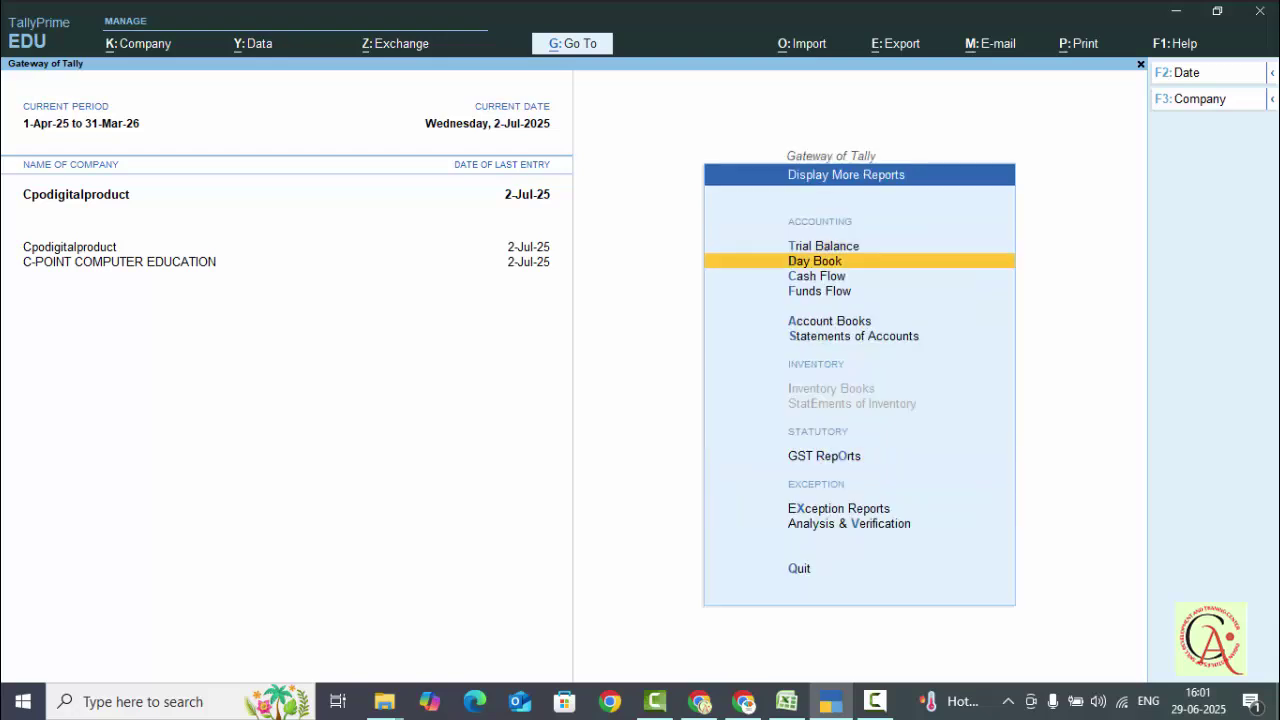
key(Return)
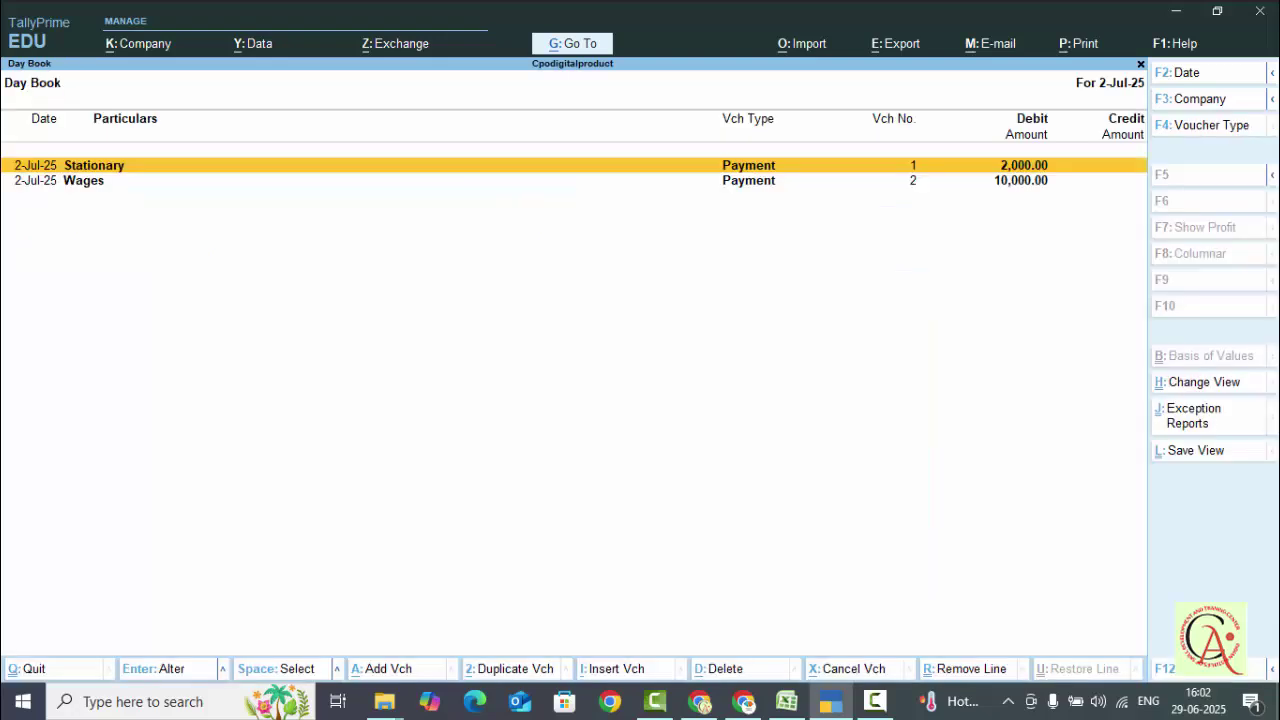
- View the Wages payment voucher from the Day Book and return to the report
key(Down)
key(Return)
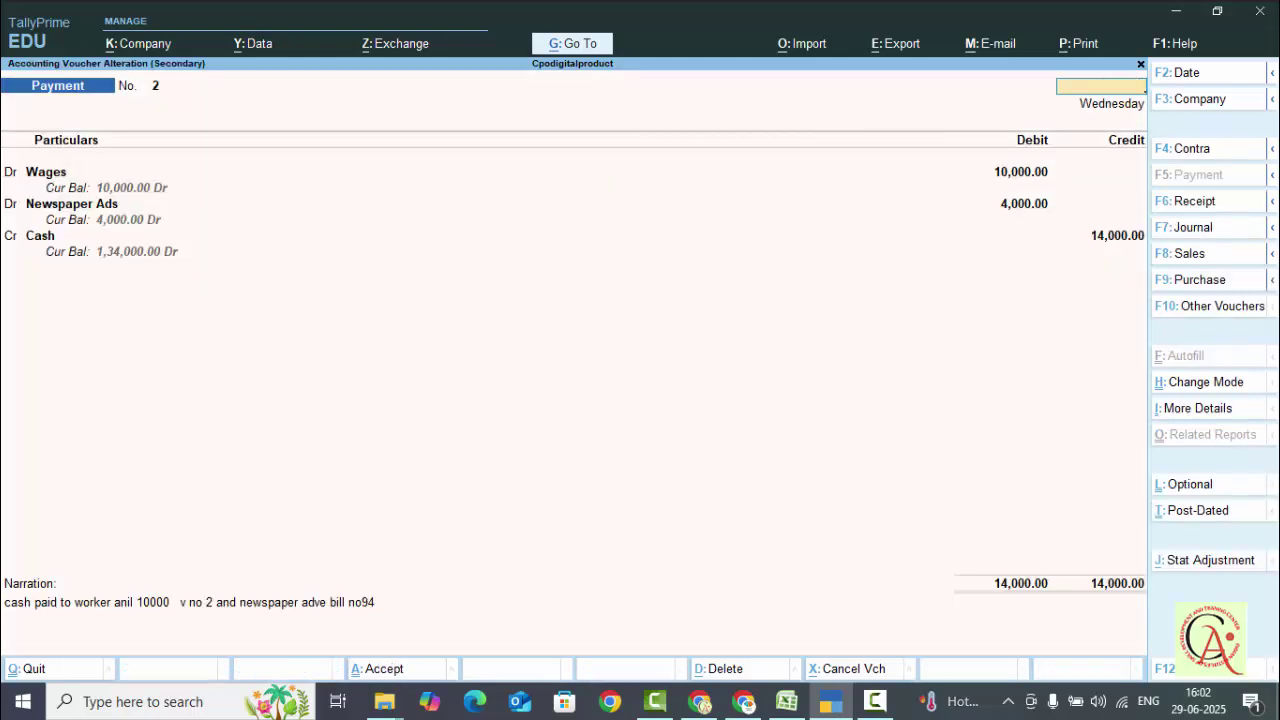
key(Escape)
- Show the Day Book in detailed format and keep its date at 2-7-2025
key(alt+F5)
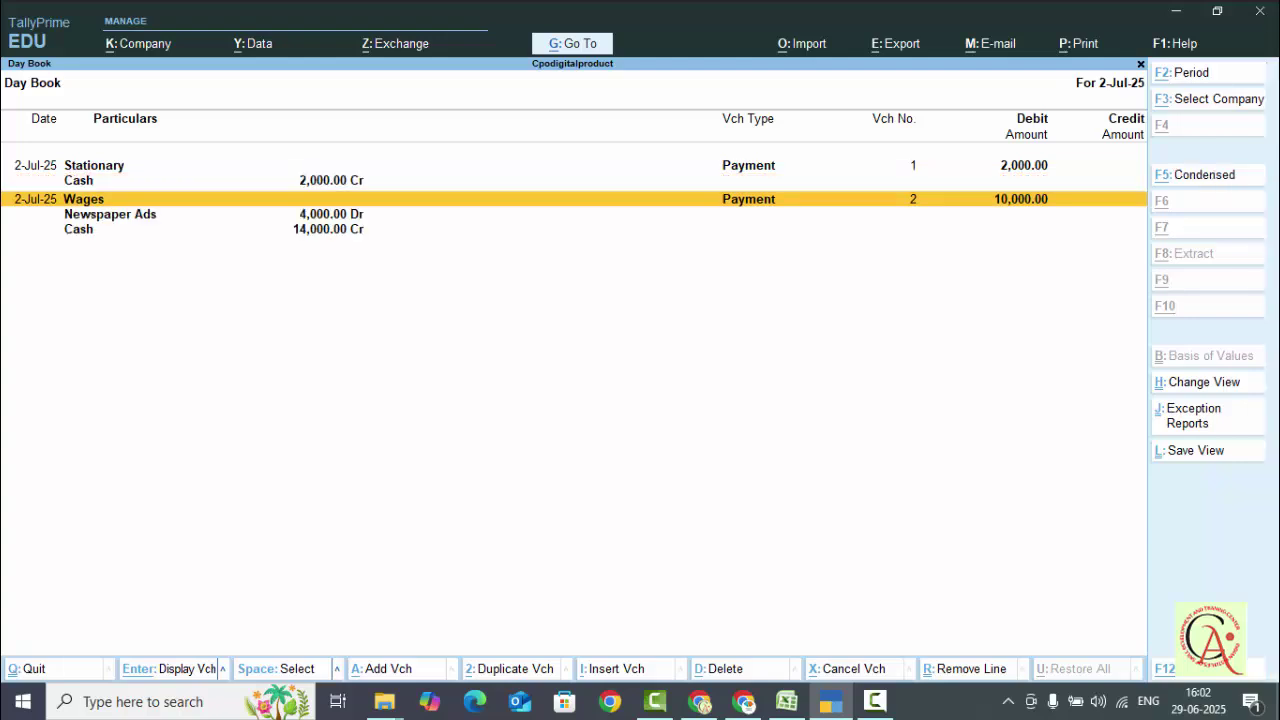
key(alt+F5)
key(alt+F5)
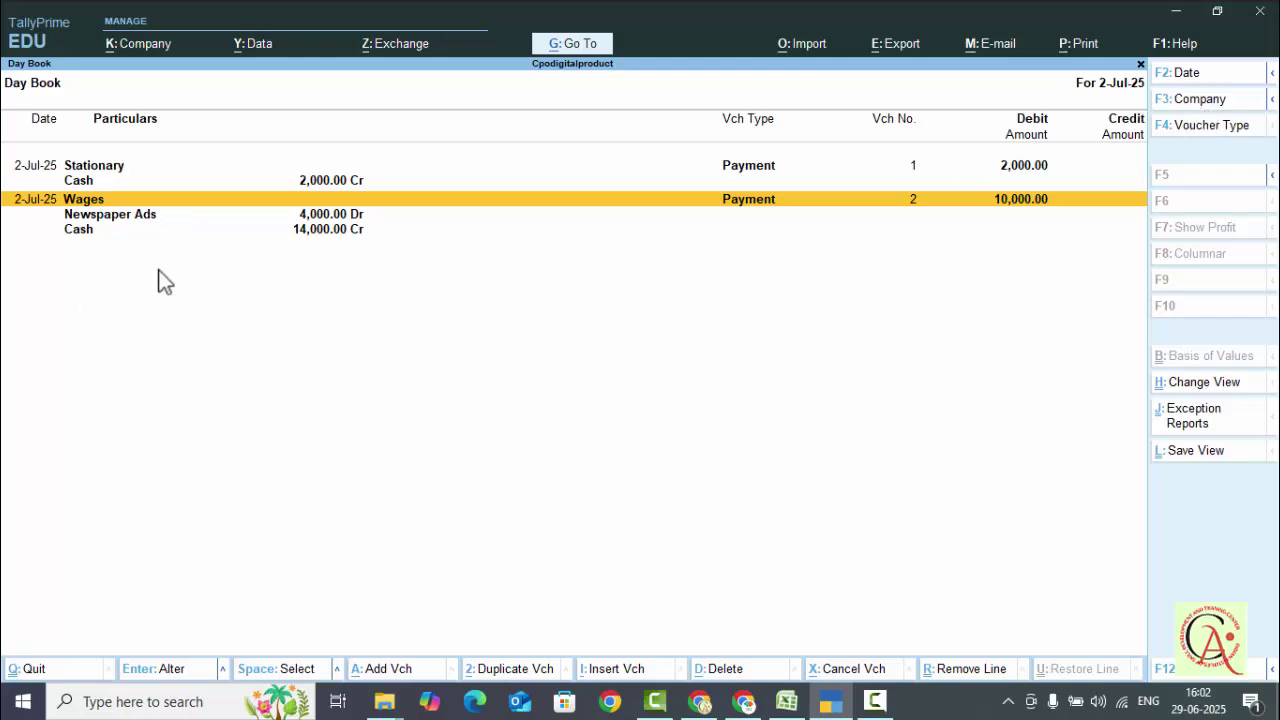
key(F2)
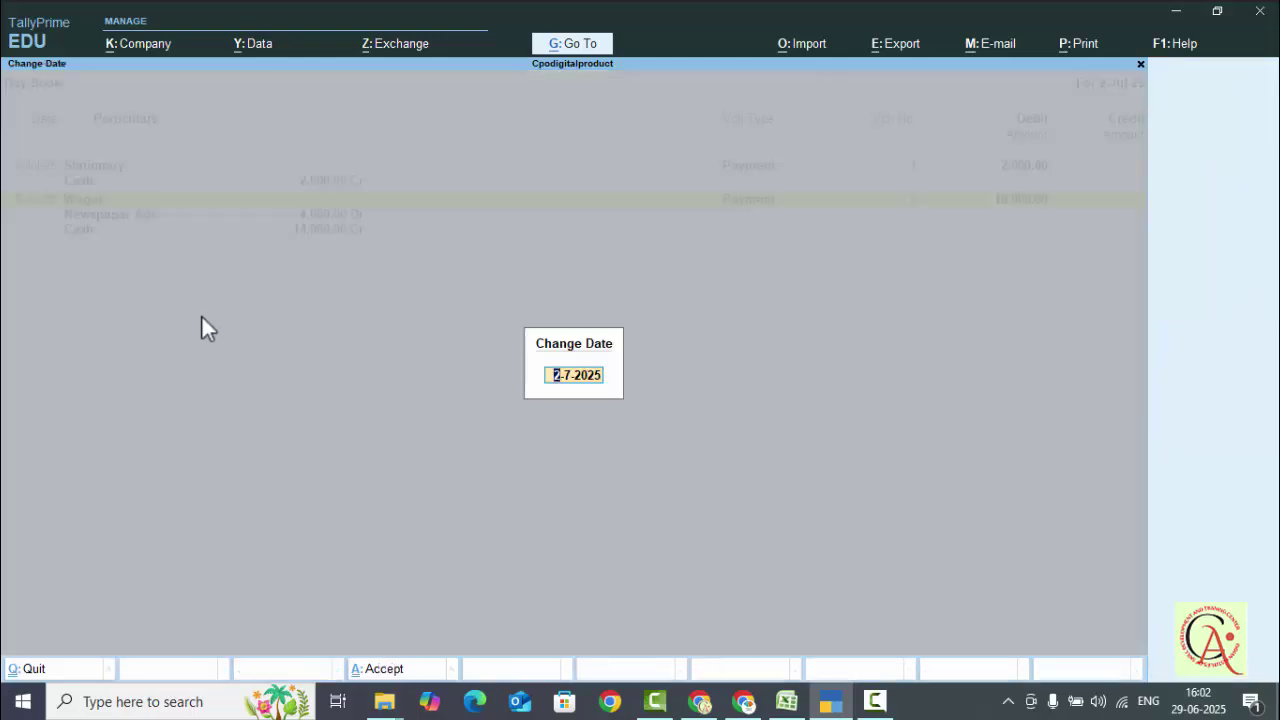
key(Return)
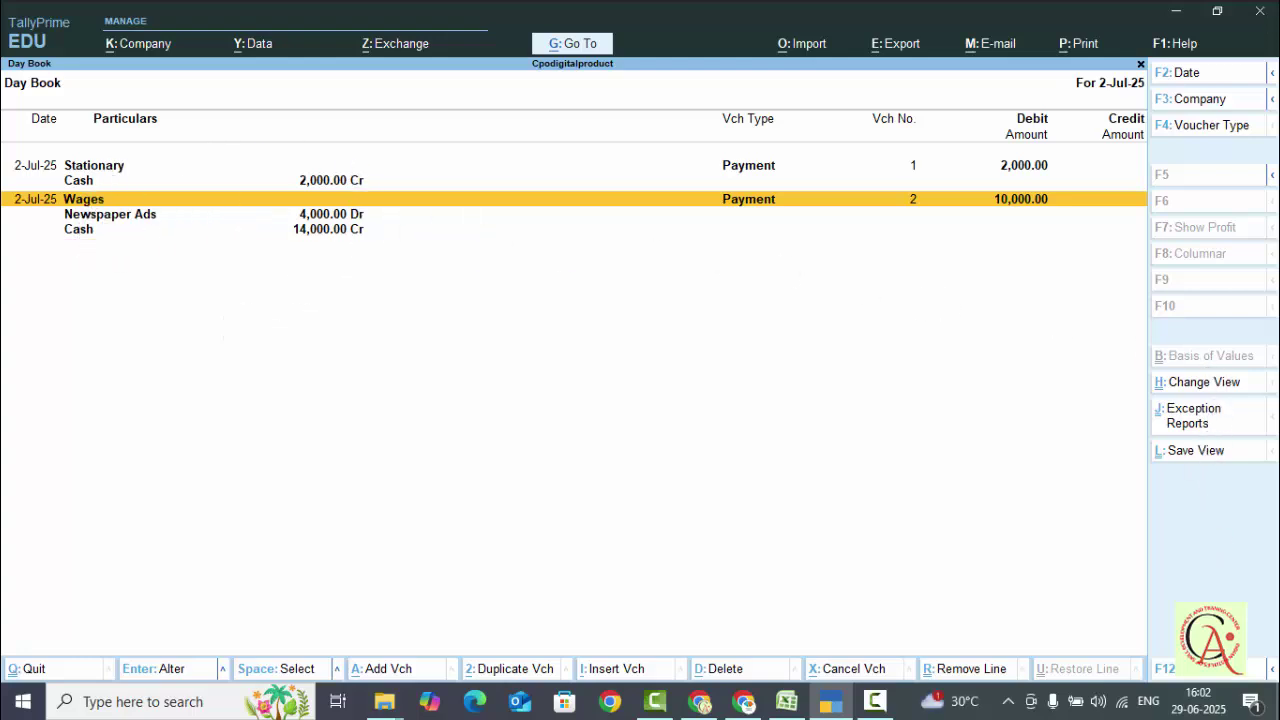
- Configure the Day Book to show narrations, keeping the Detailed report format
click(1187, 676)
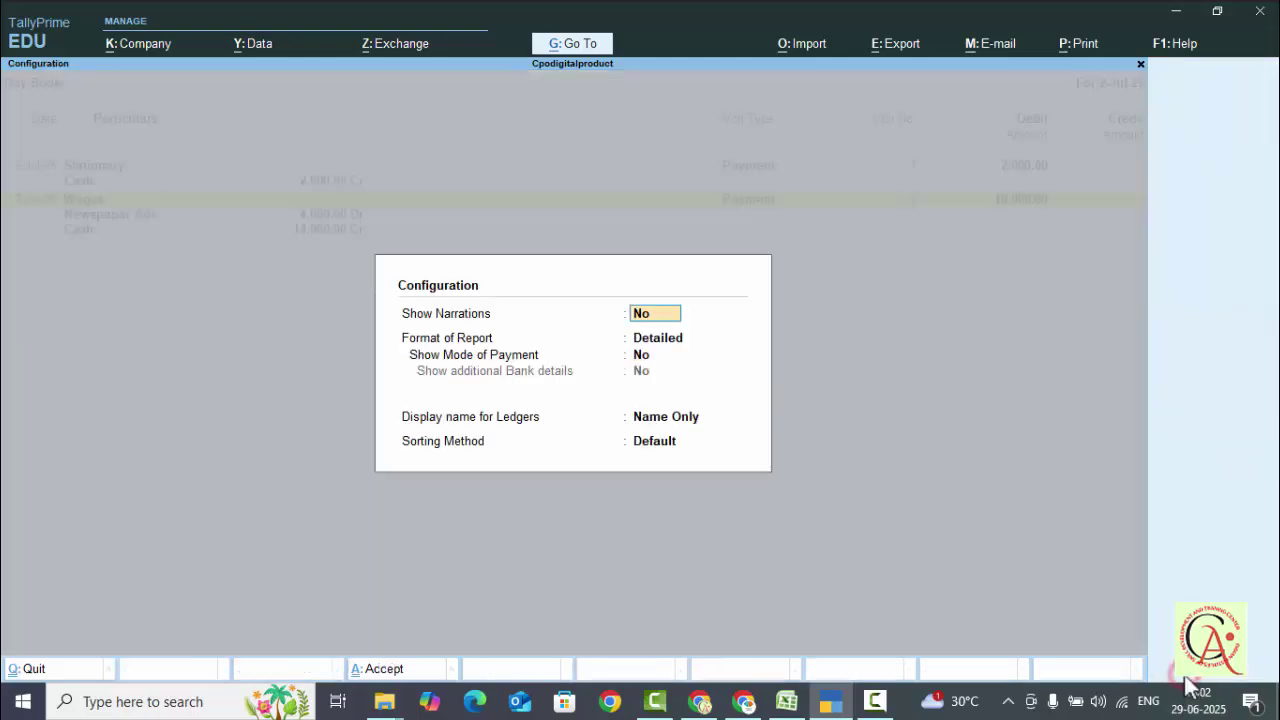
text(y)
key(Return)
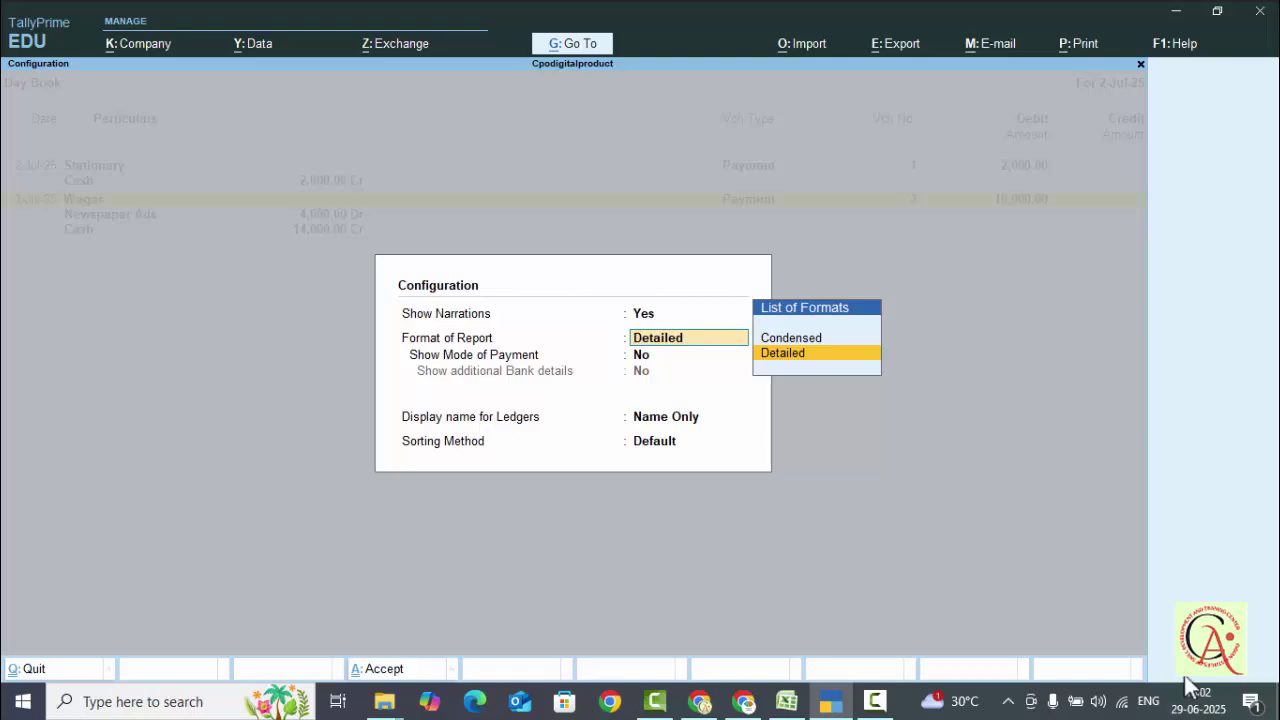
key(ctrl+a)
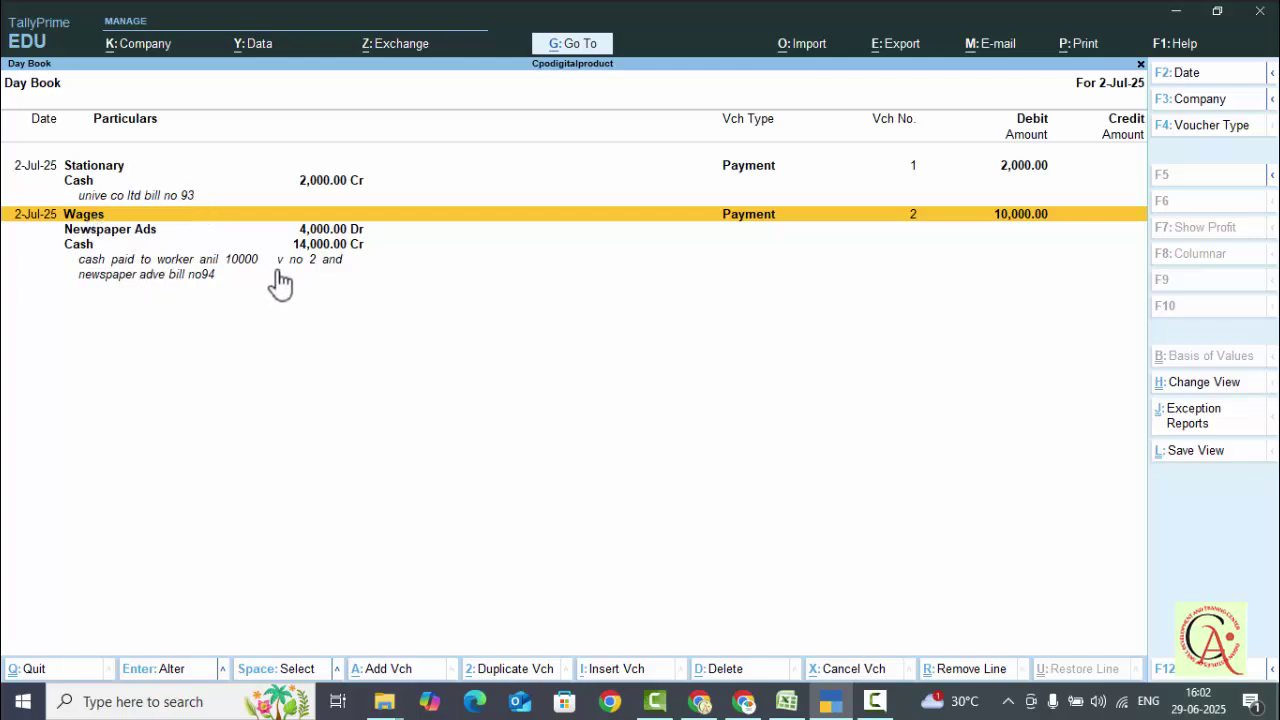
- Open the print settings for the current Day Book report and review its print configuration
click(1077, 46)
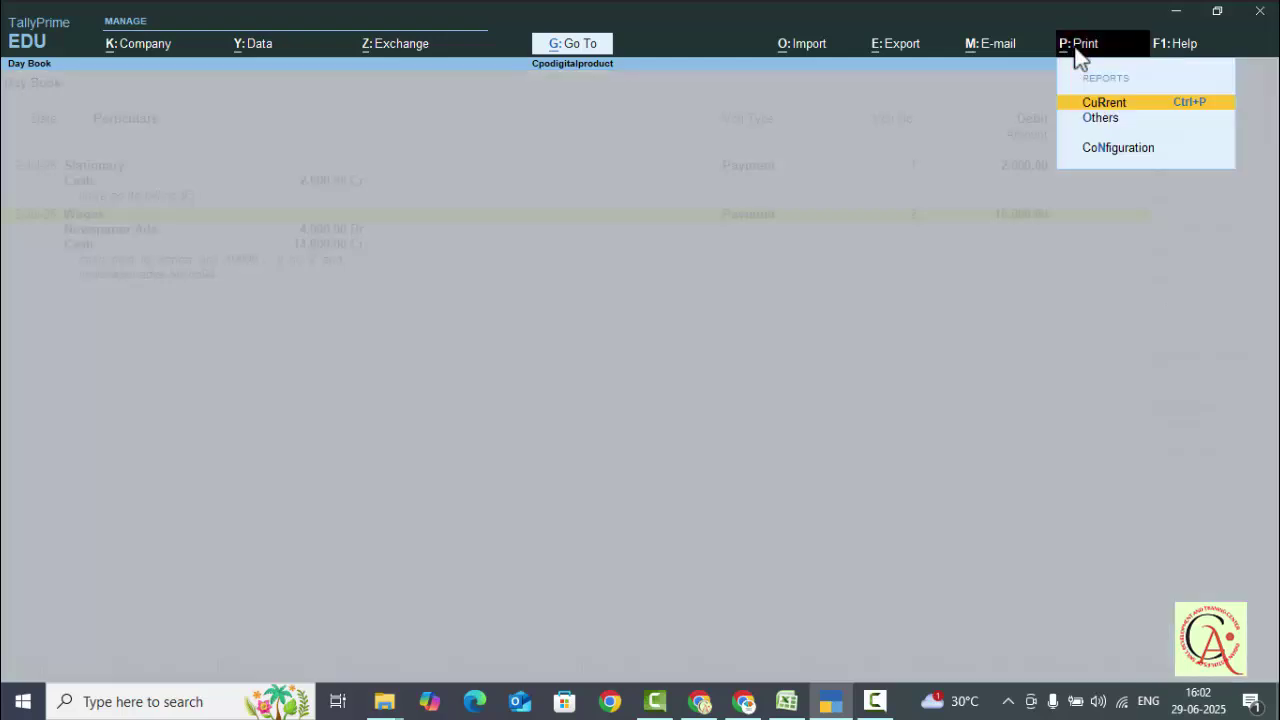
click(1098, 103)
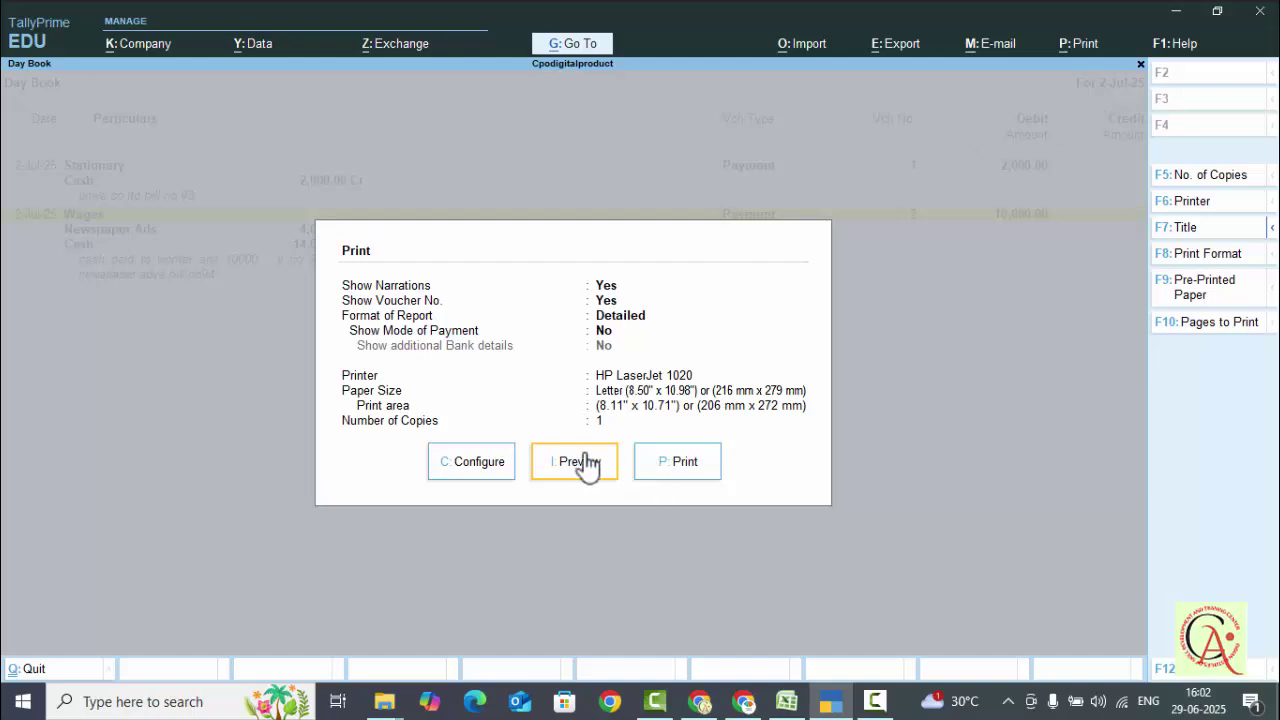
click(477, 465)
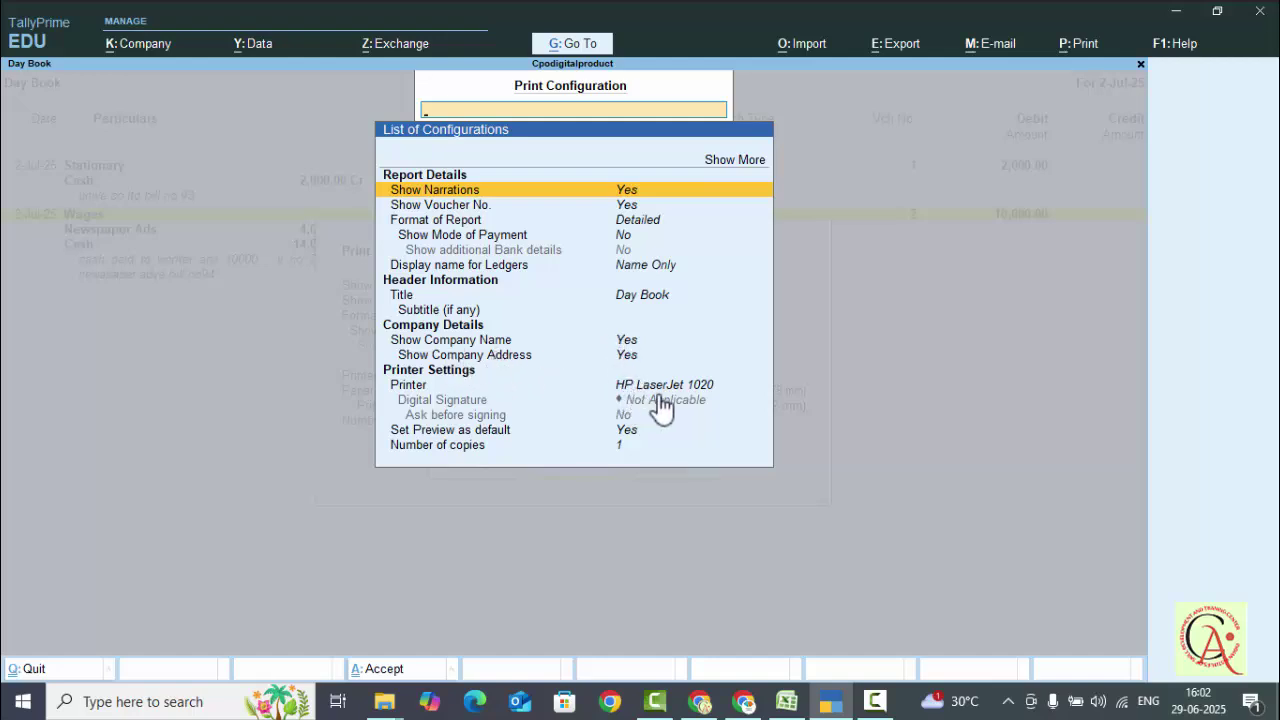
key(Escape)
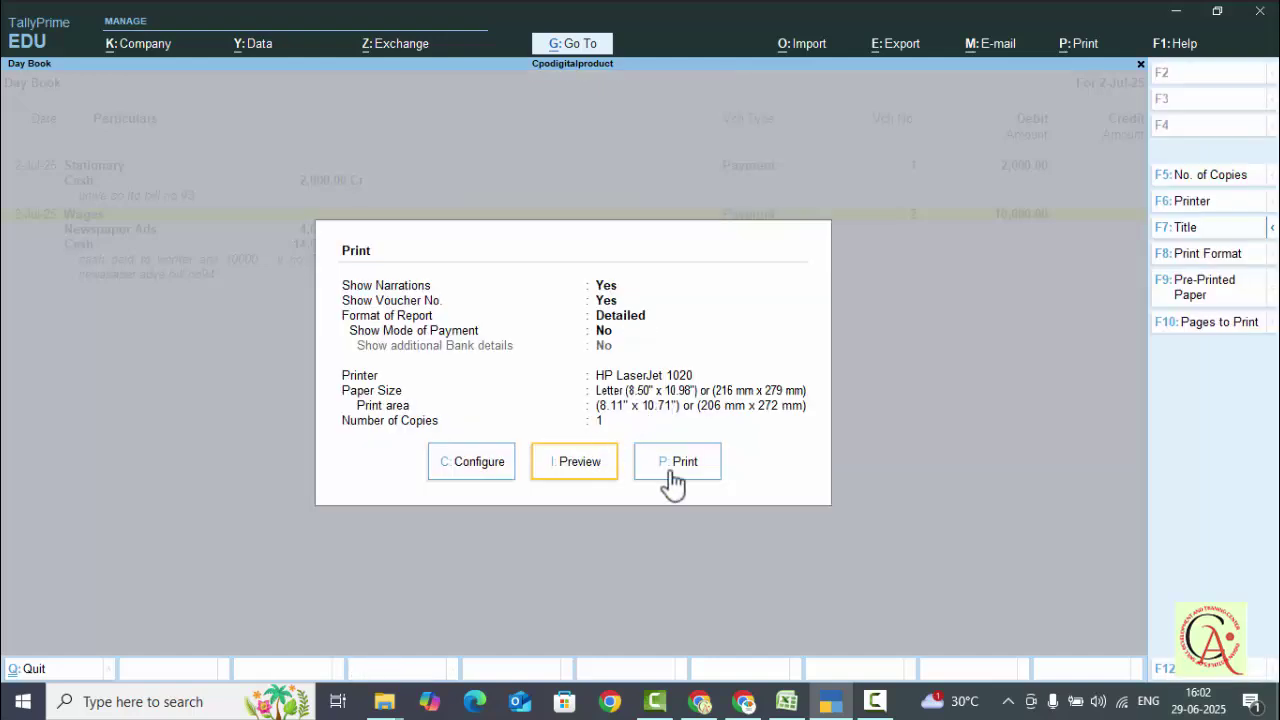
- Preview the Day Book printout zoomed in, and close everything back to the Gateway of Tally
click(583, 462)
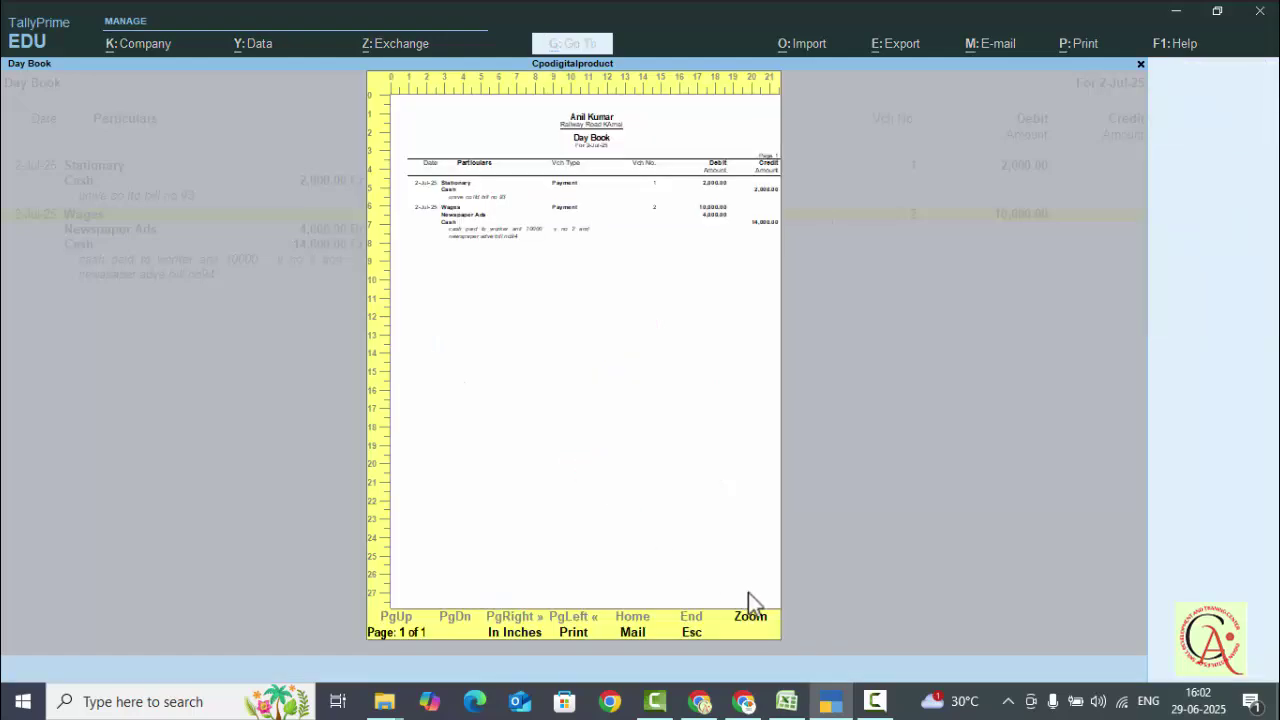
click(752, 622)
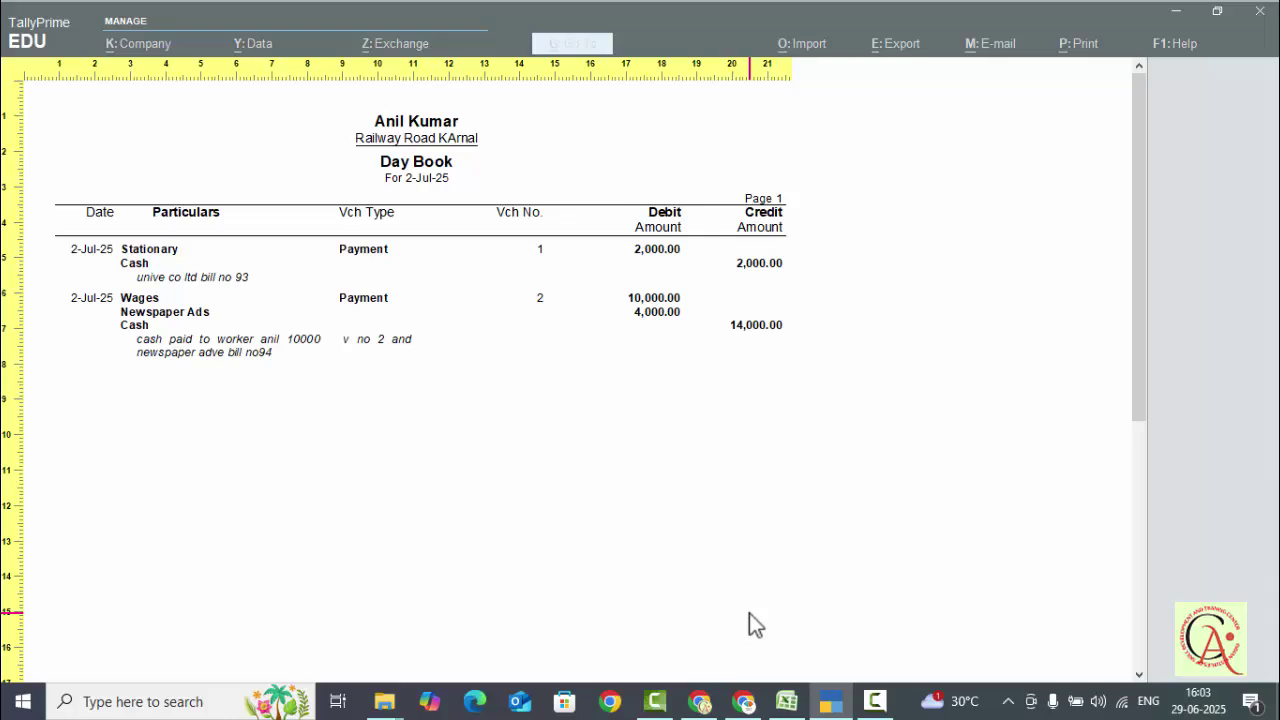
key(Escape)
key(Escape)
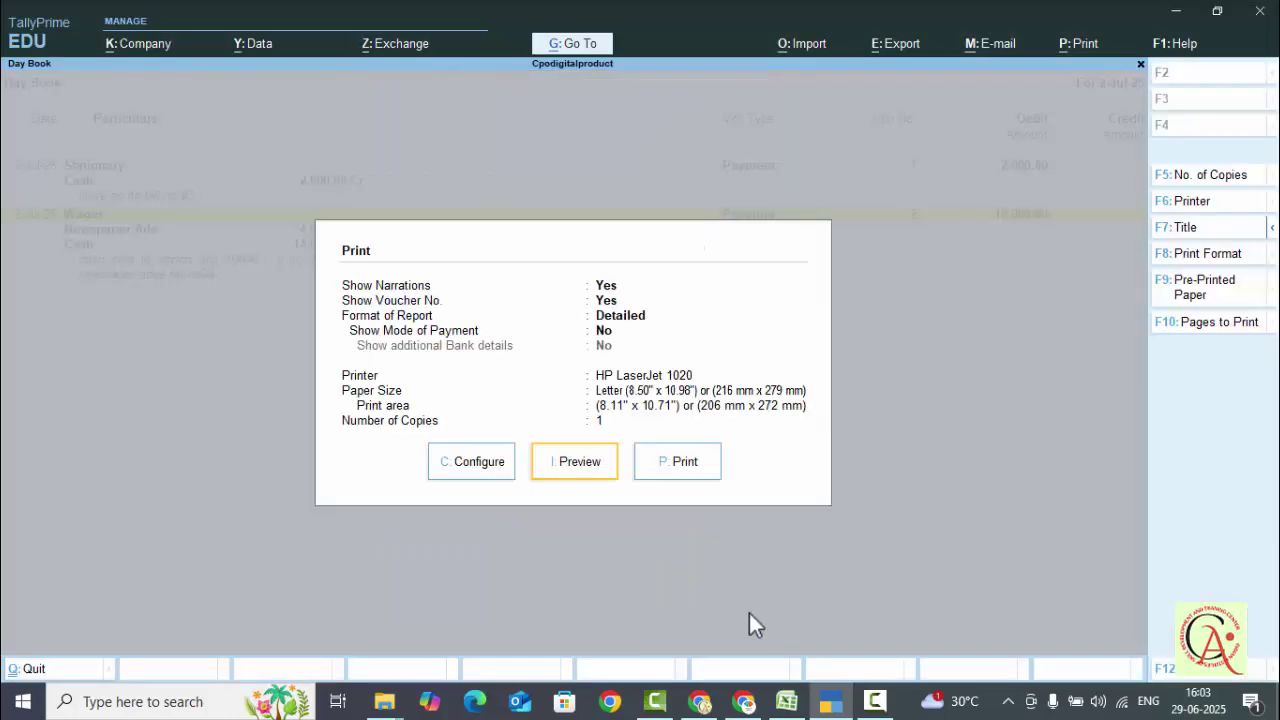
key(Escape)
key(Escape)
key(Escape)
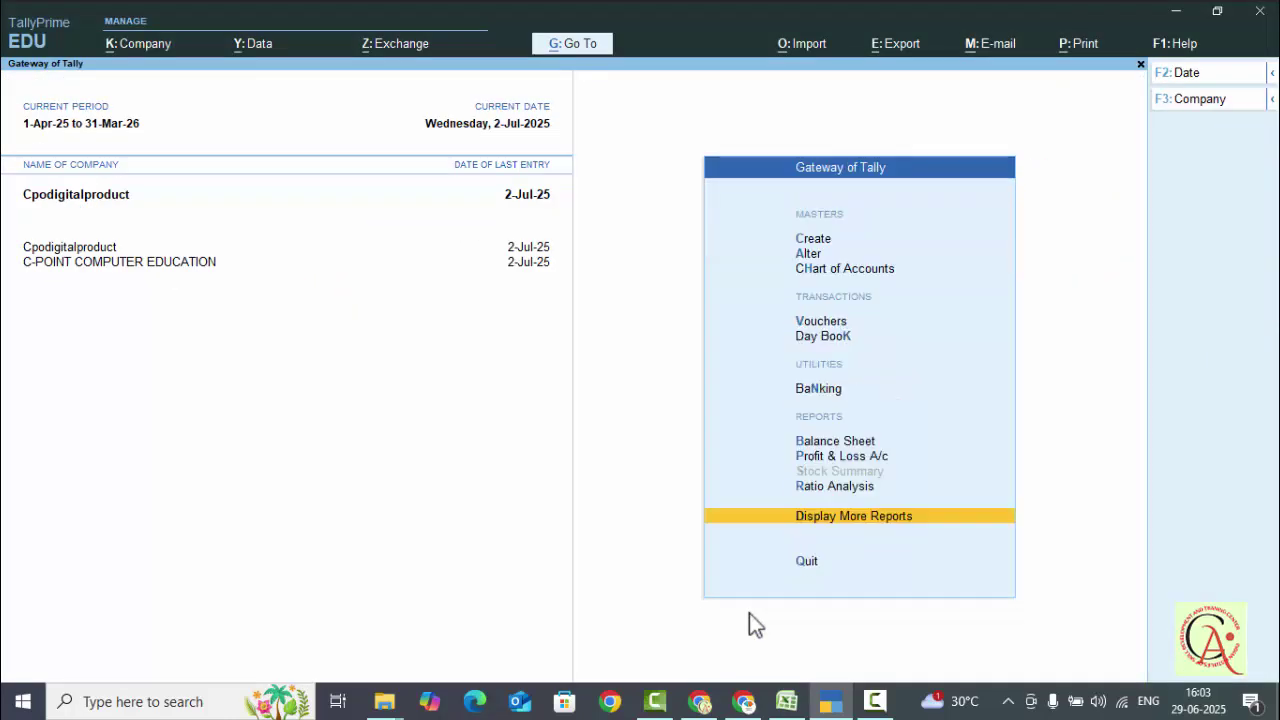